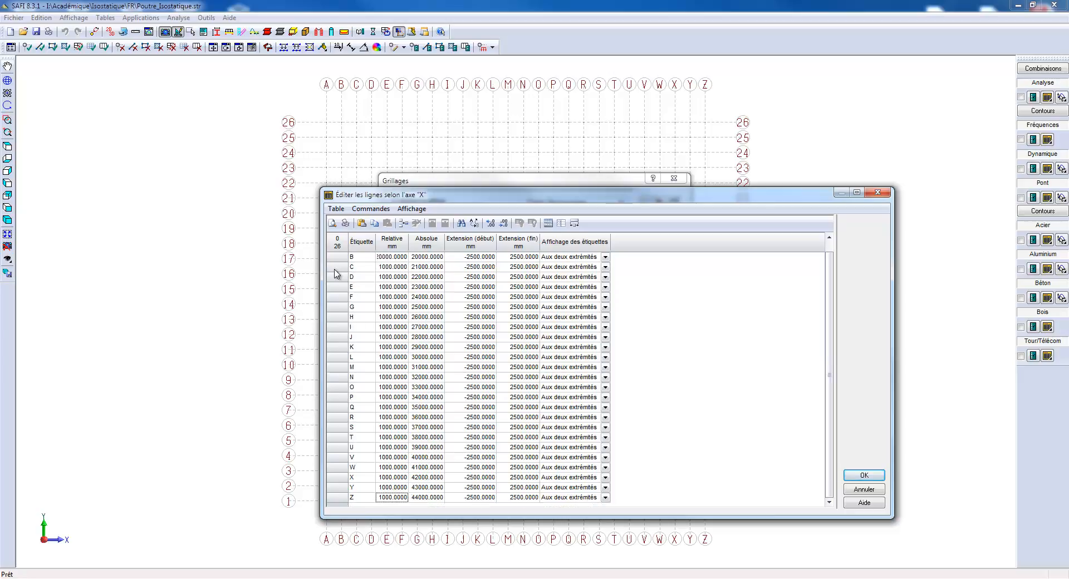
Delete grid lines C to Z along the X axis and accept the edited line table
{"action": "left_click", "coordinate": [335, 271]}
{"action": "left_click", "coordinate": [338, 499], "text": "shift"}
{"action": "key", "text": "Delete"}
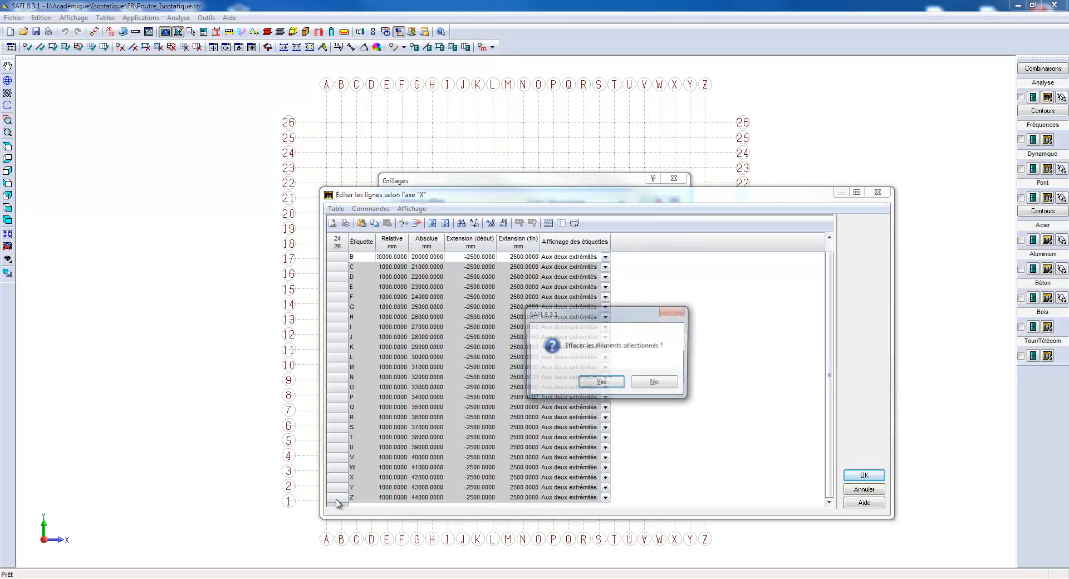
{"action": "key", "text": "Return"}
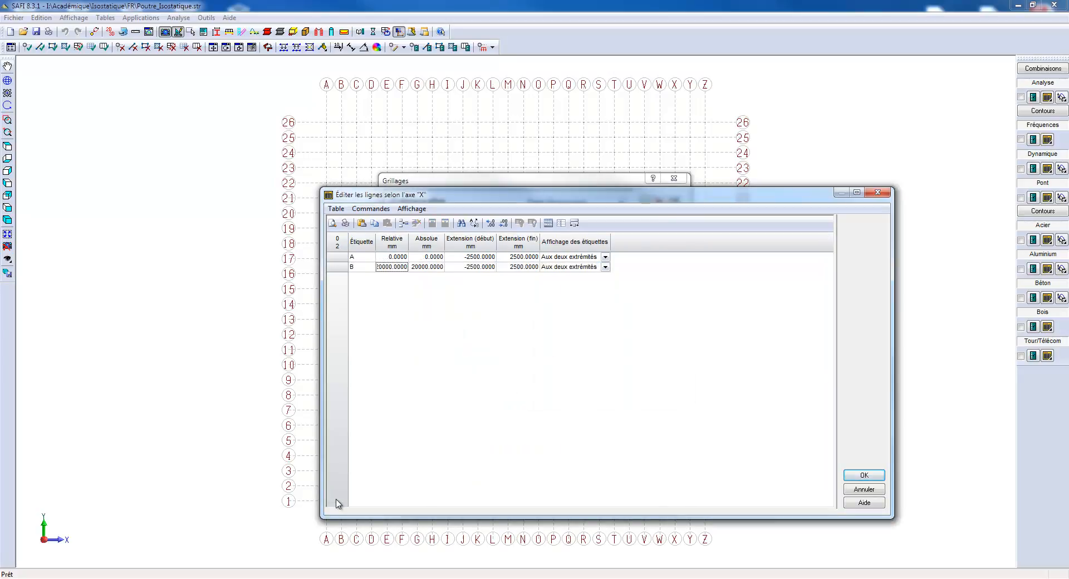
{"action": "left_click", "coordinate": [864, 476]}
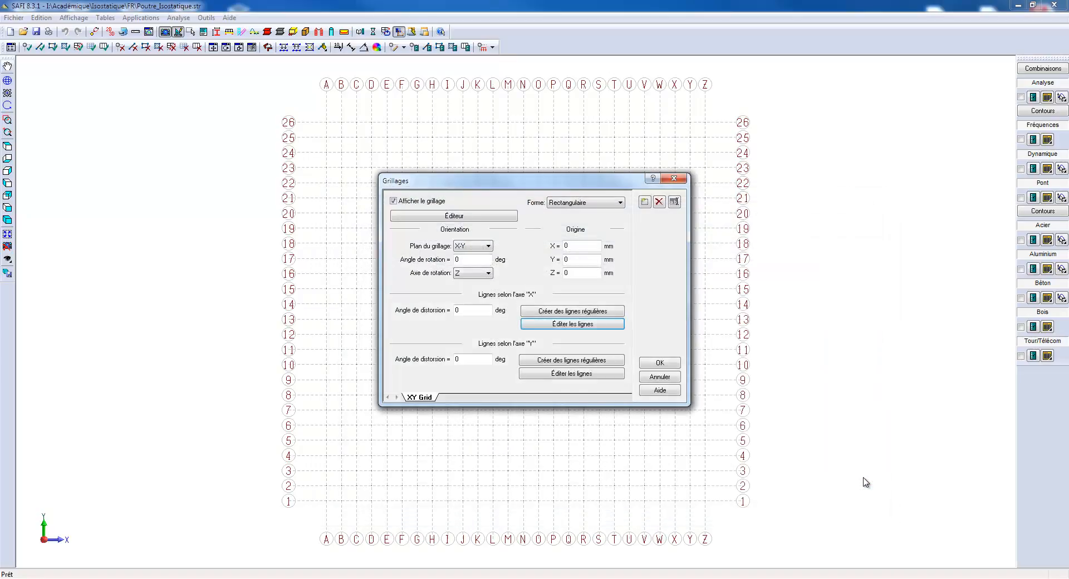
Delete grid lines 2 to 26 along the Y axis and apply the modified grid to the model
{"action": "left_click", "coordinate": [612, 375]}
{"action": "left_click", "coordinate": [340, 267]}
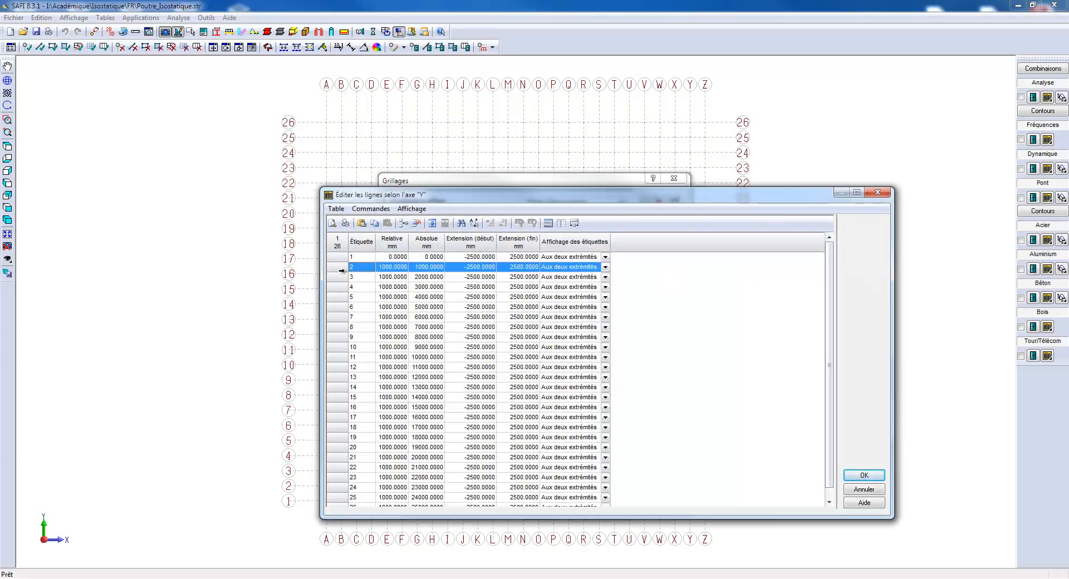
{"action": "scroll", "coordinate": [345, 362], "scroll_direction": "down", "scroll_amount": 1}
{"action": "left_click", "coordinate": [337, 497], "text": "shift"}
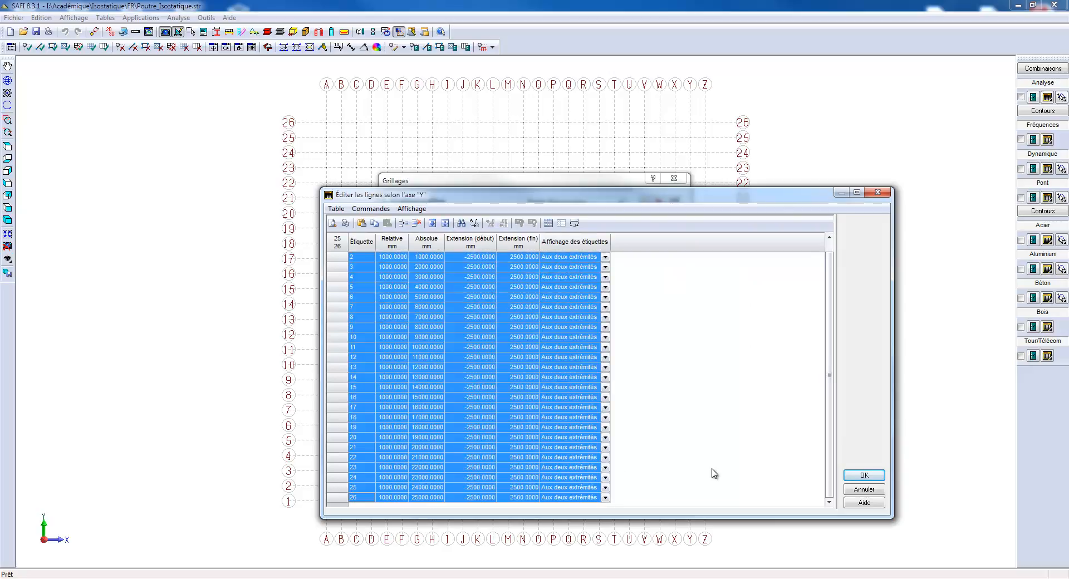
{"action": "key", "text": "Delete"}
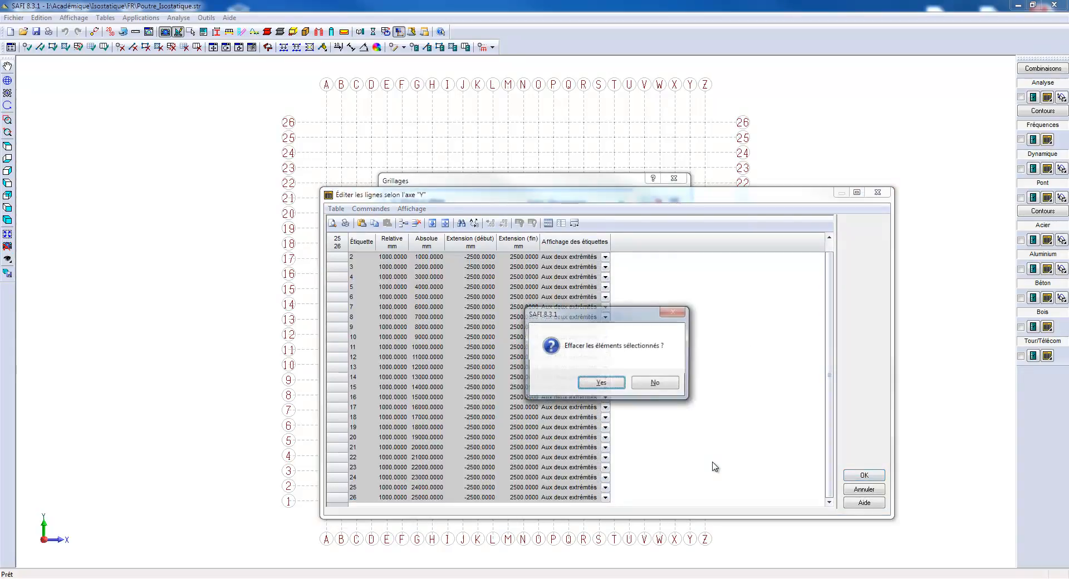
{"action": "key", "text": "Return"}
{"action": "left_click", "coordinate": [882, 477]}
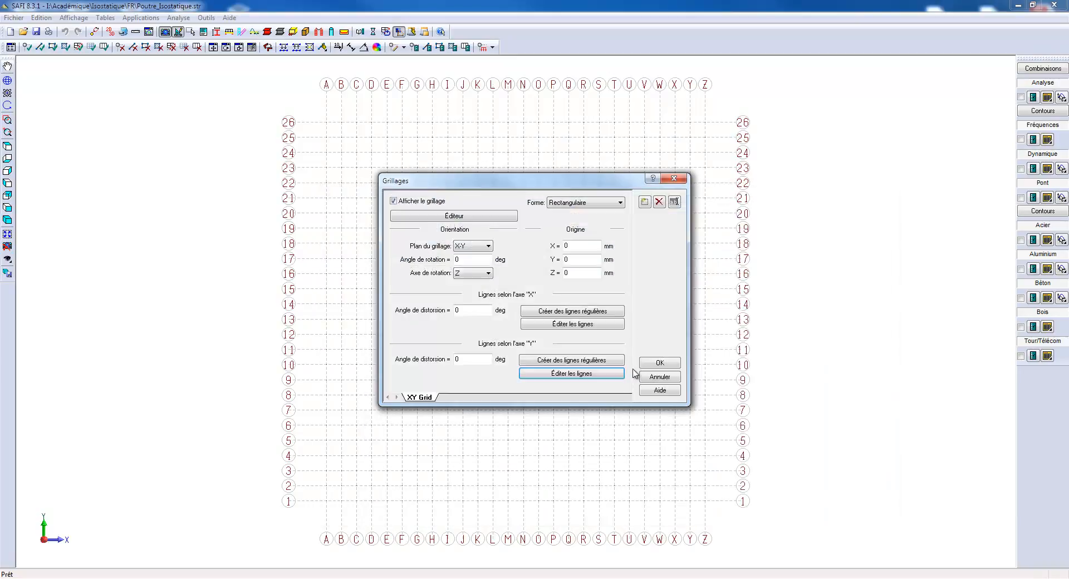
{"action": "left_click", "coordinate": [645, 368]}
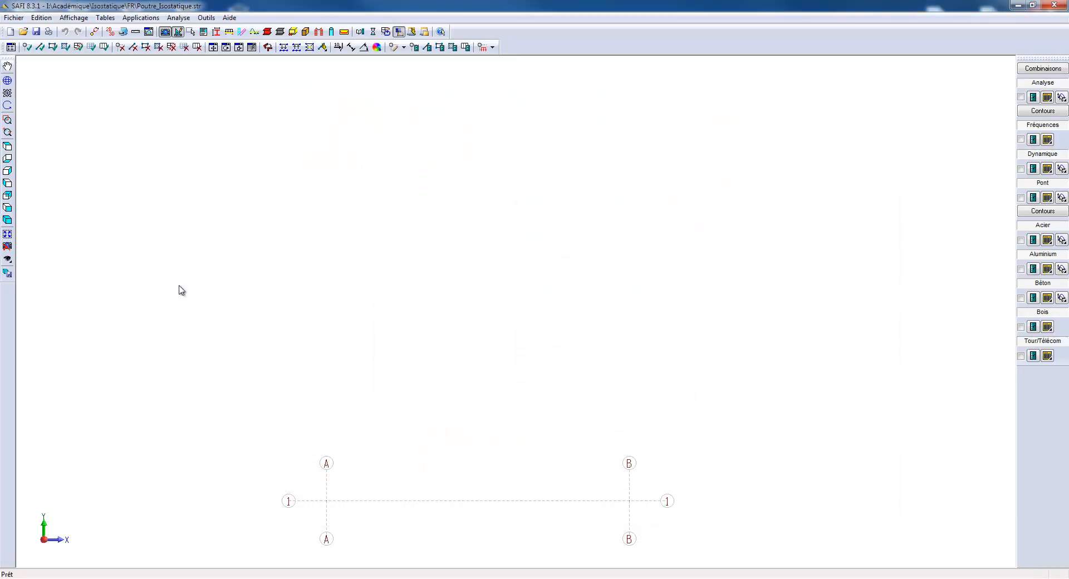
Create a beam member along grid line 1 between grid lines A and B
{"action": "left_click", "coordinate": [8, 234]}
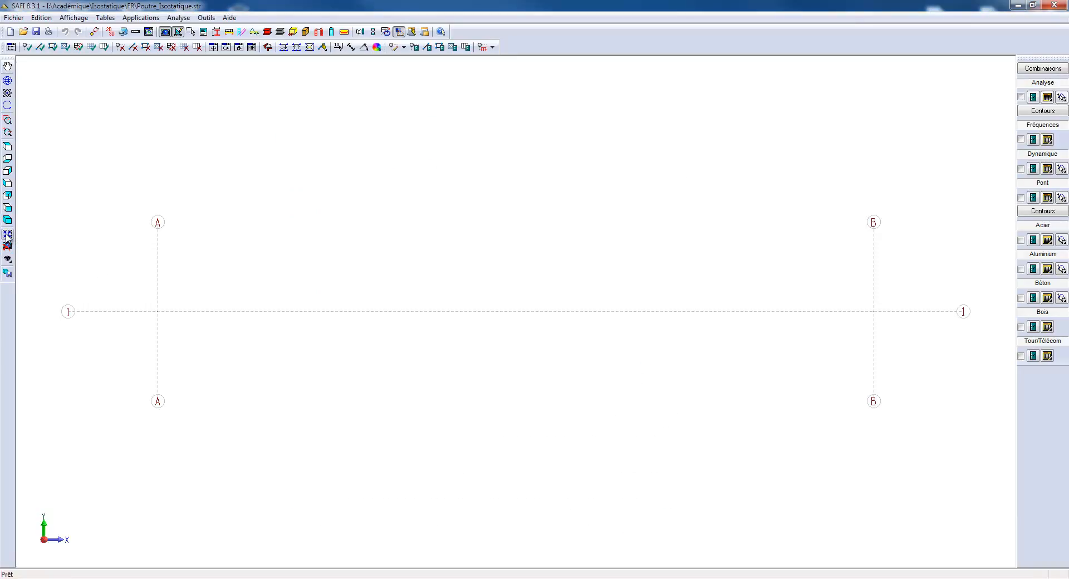
{"action": "left_click", "coordinate": [40, 48]}
{"action": "mouse_move", "coordinate": [41, 202]}
{"action": "left_mouse_down"}
{"action": "mouse_move", "coordinate": [338, 351]}
{"action": "mouse_move", "coordinate": [1025, 428]}
{"action": "left_mouse_up"}
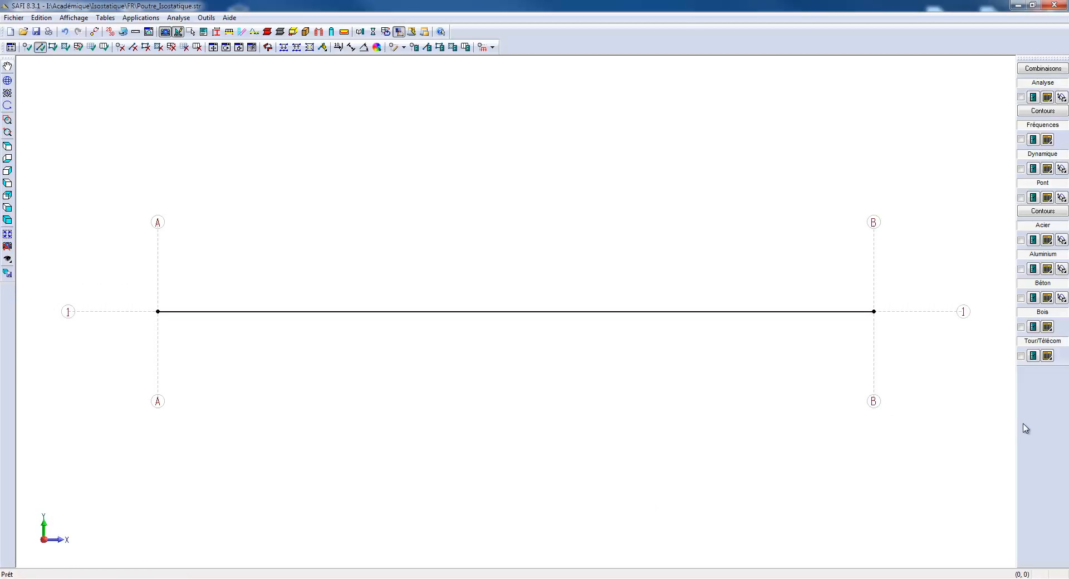
{"action": "key", "text": "Escape"}
Assign a simple support (Appui simple) to the beam's joint at grid line A
{"action": "left_click_drag", "start_coordinate": [101, 257], "coordinate": [186, 348]}
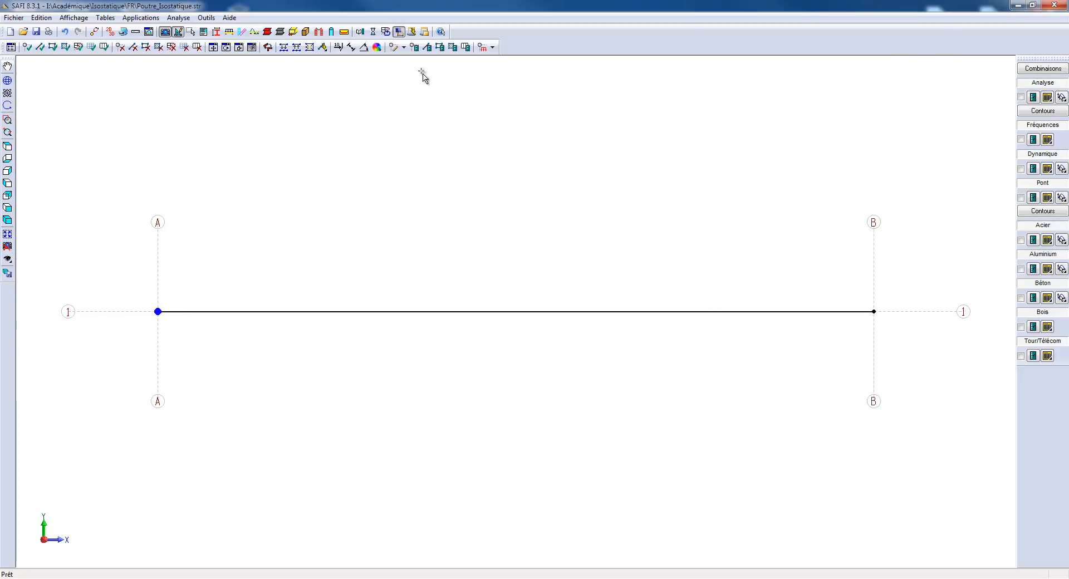
{"action": "left_click", "coordinate": [415, 47]}
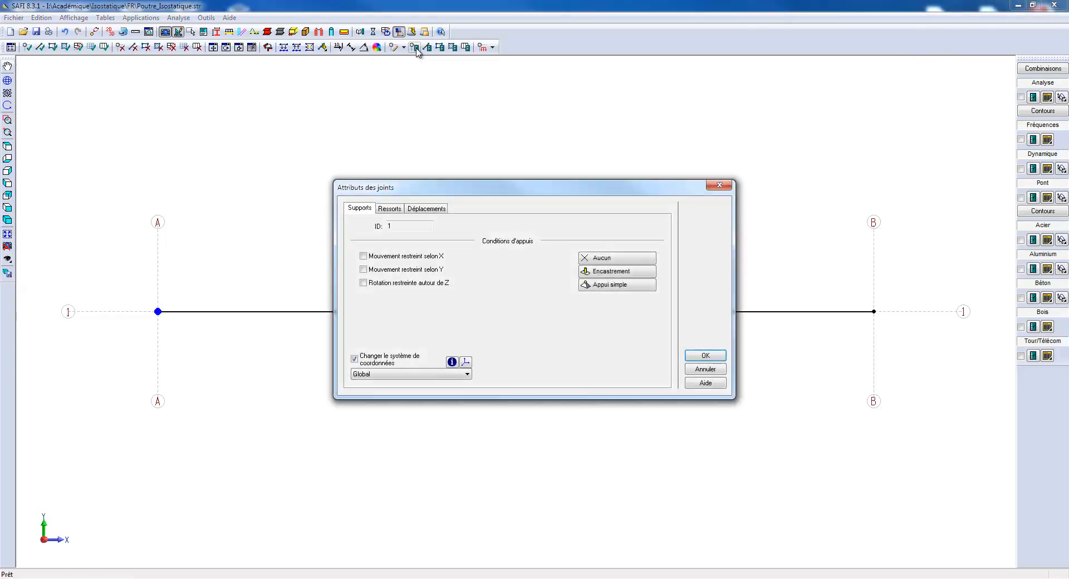
{"action": "left_click", "coordinate": [604, 286]}
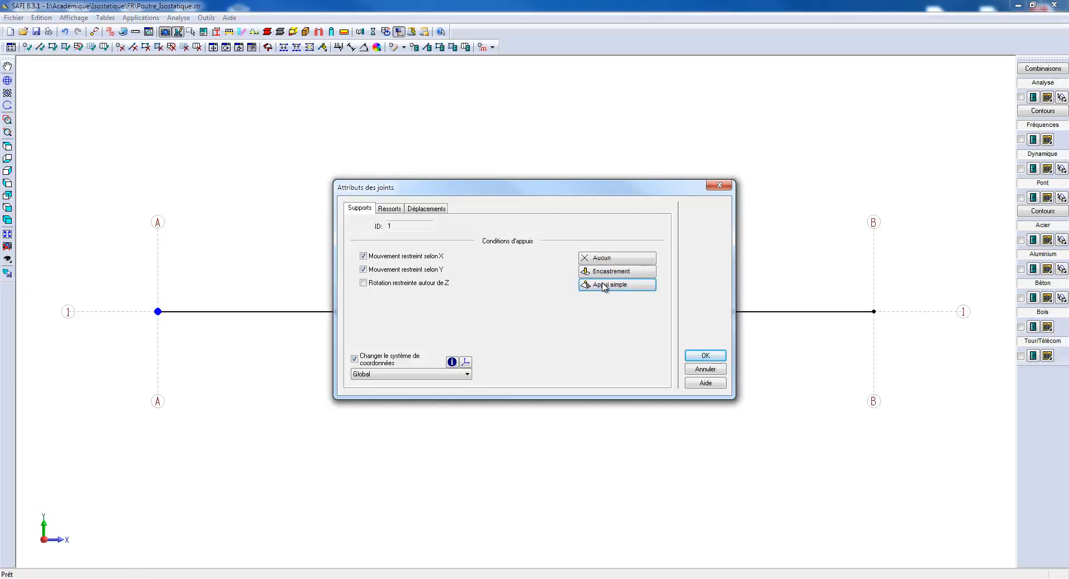
{"action": "left_click", "coordinate": [703, 355]}
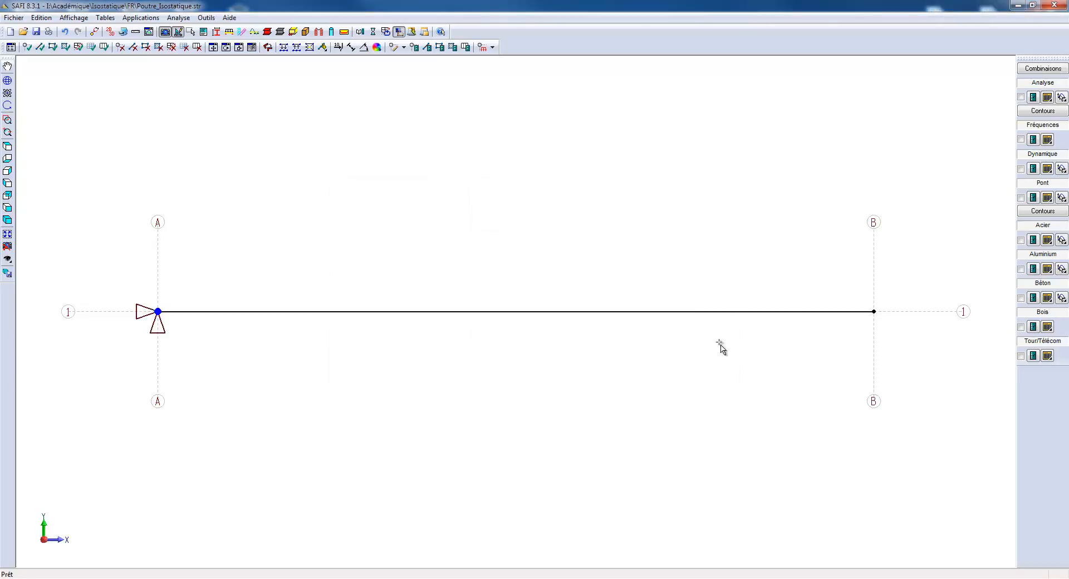
Restrain only the Y movement of the beam's joint at grid line B
{"action": "left_click_drag", "start_coordinate": [809, 271], "coordinate": [915, 352]}
{"action": "left_click", "coordinate": [415, 47]}
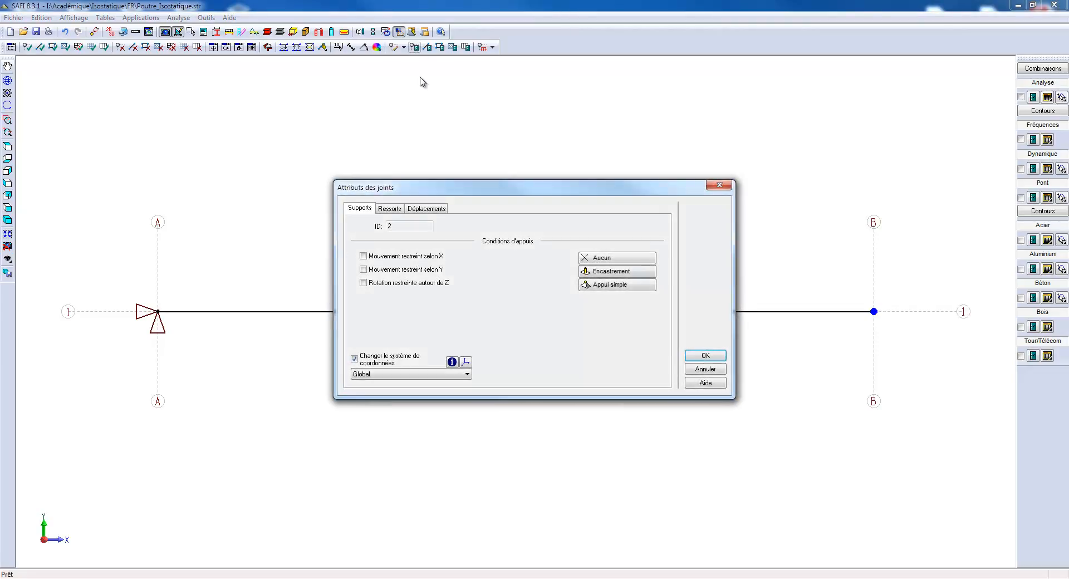
{"action": "left_click", "coordinate": [704, 356]}
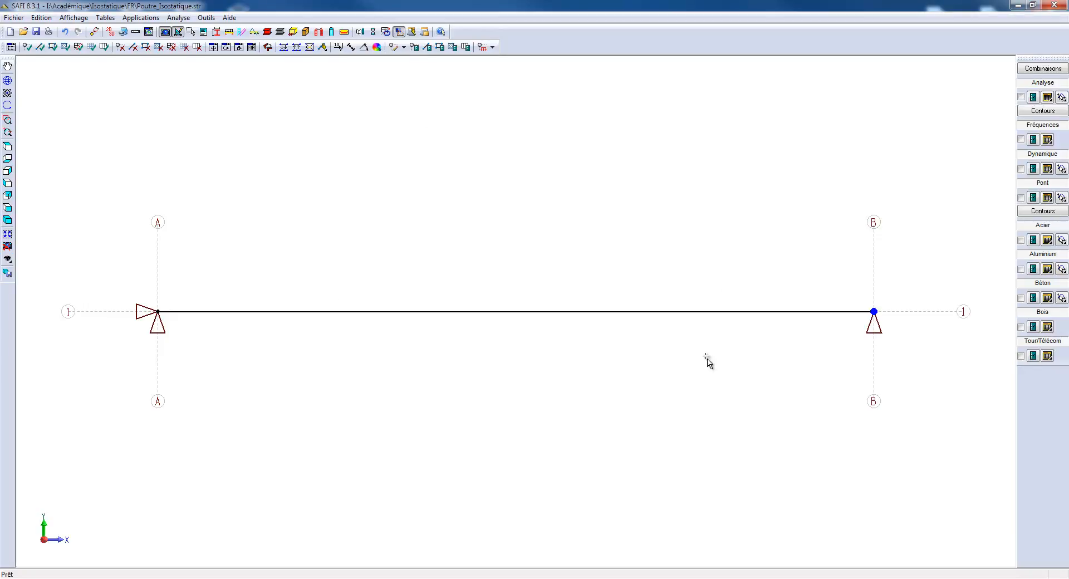
Add the standard section W1100x499 in 350W steel from the CISC (2007) library while editing the whole beam's attributes
{"action": "left_click_drag", "start_coordinate": [931, 184], "coordinate": [99, 397]}
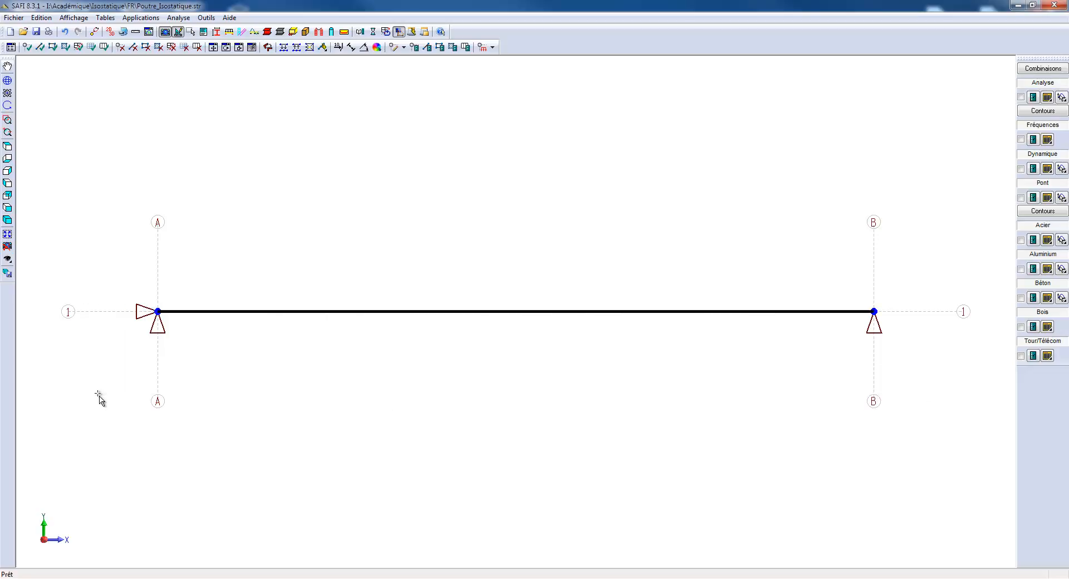
{"action": "left_click", "coordinate": [428, 48]}
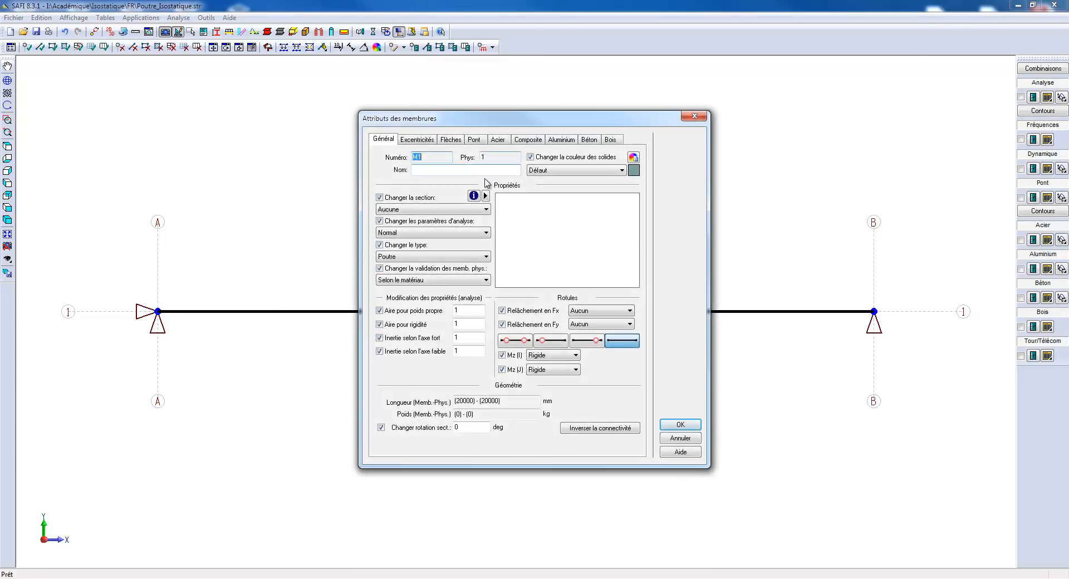
{"action": "left_click", "coordinate": [486, 195]}
{"action": "left_click", "coordinate": [502, 206]}
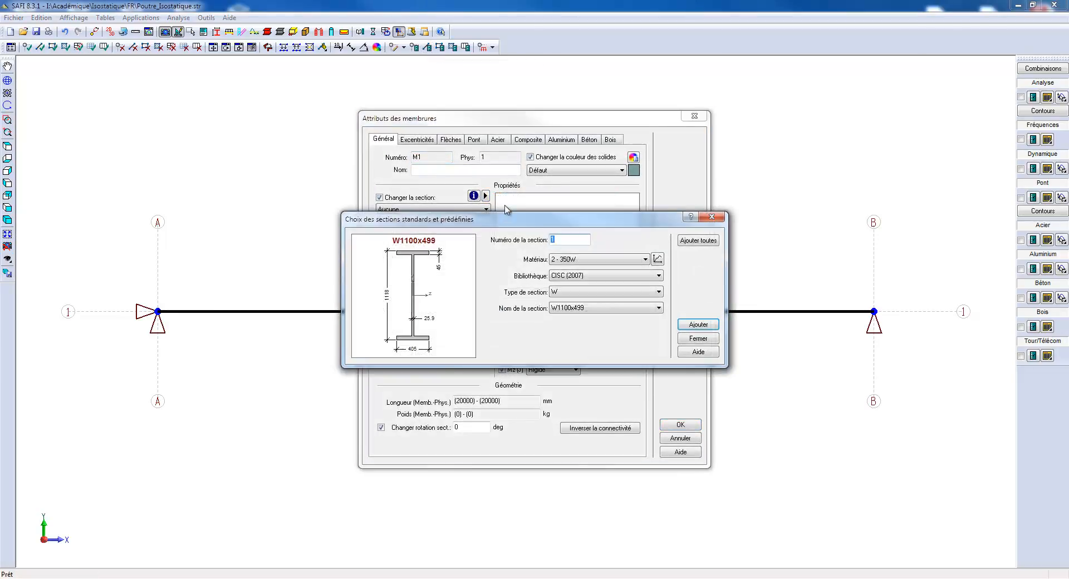
{"action": "left_click", "coordinate": [698, 324]}
{"action": "left_click", "coordinate": [695, 338]}
Assign section 1 - W1100x499 - [350W] to the beam member and accept its attributes
{"action": "left_click", "coordinate": [486, 209]}
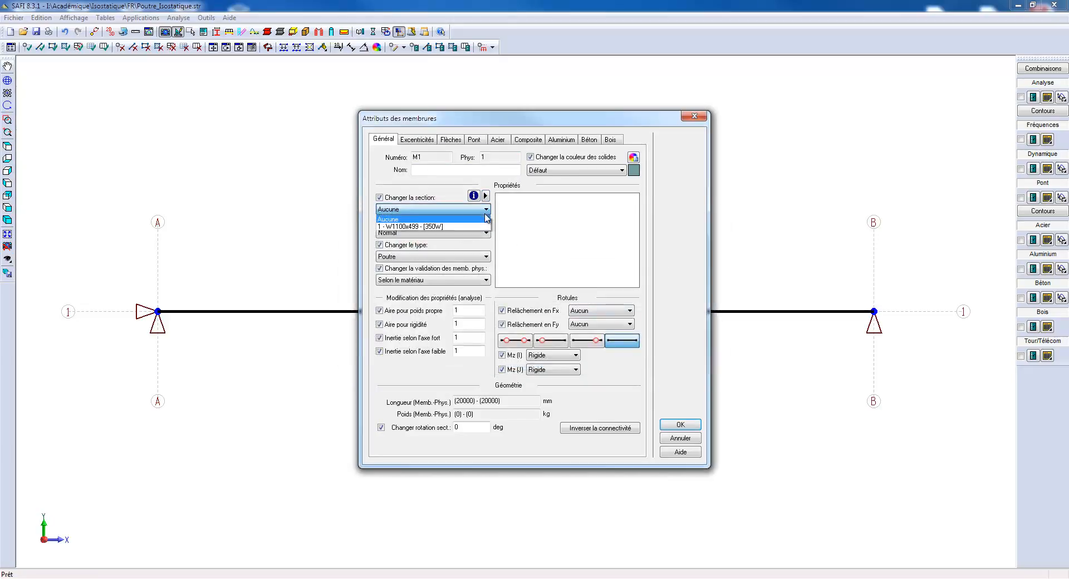
{"action": "left_click", "coordinate": [483, 229]}
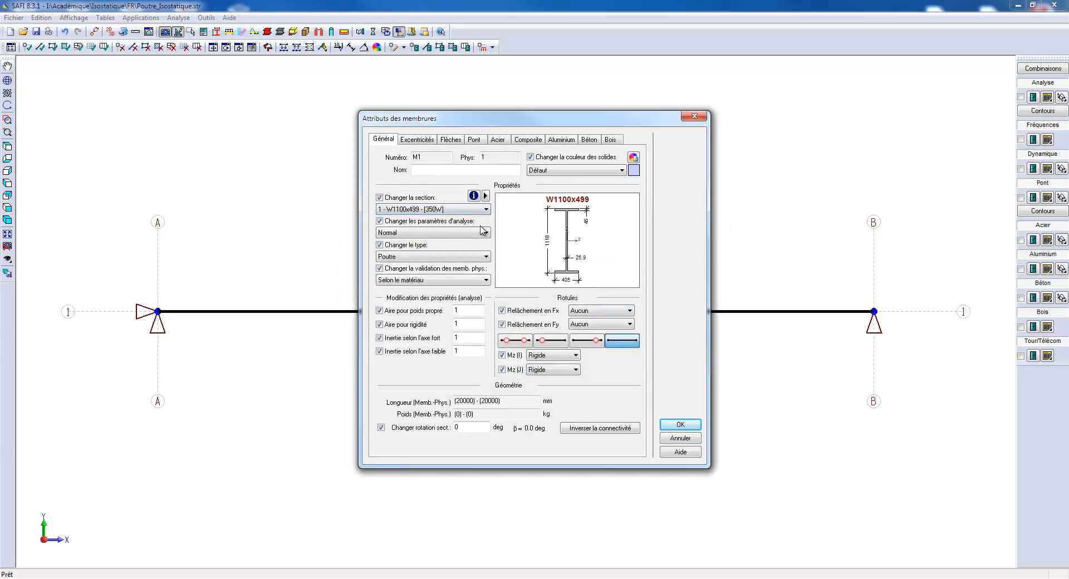
{"action": "left_click", "coordinate": [679, 425]}
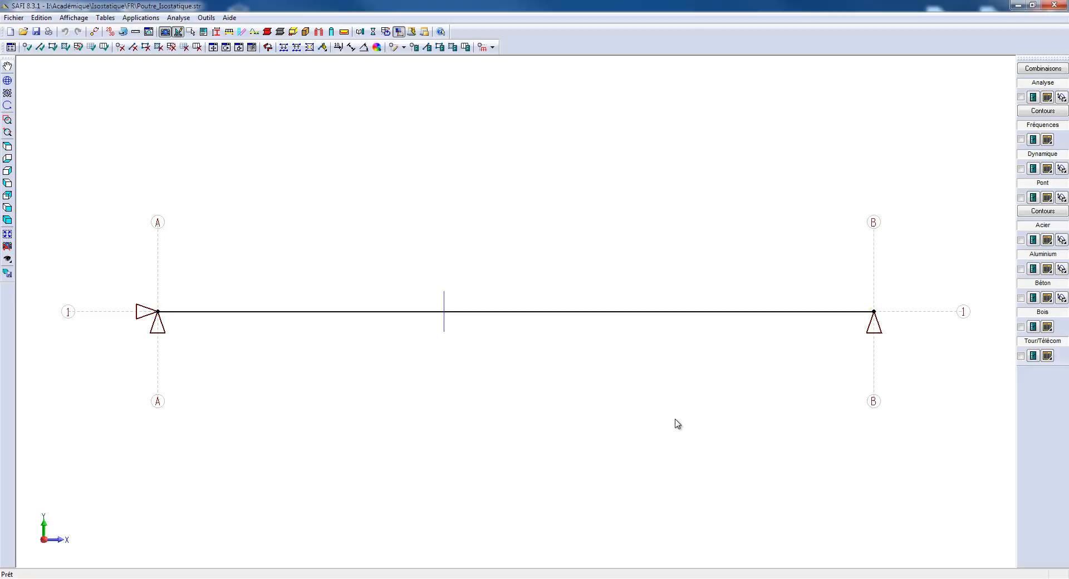
Define base load 1 as "Charges Générales" with the type (B) Charge statique générale
{"action": "left_click", "coordinate": [493, 48]}
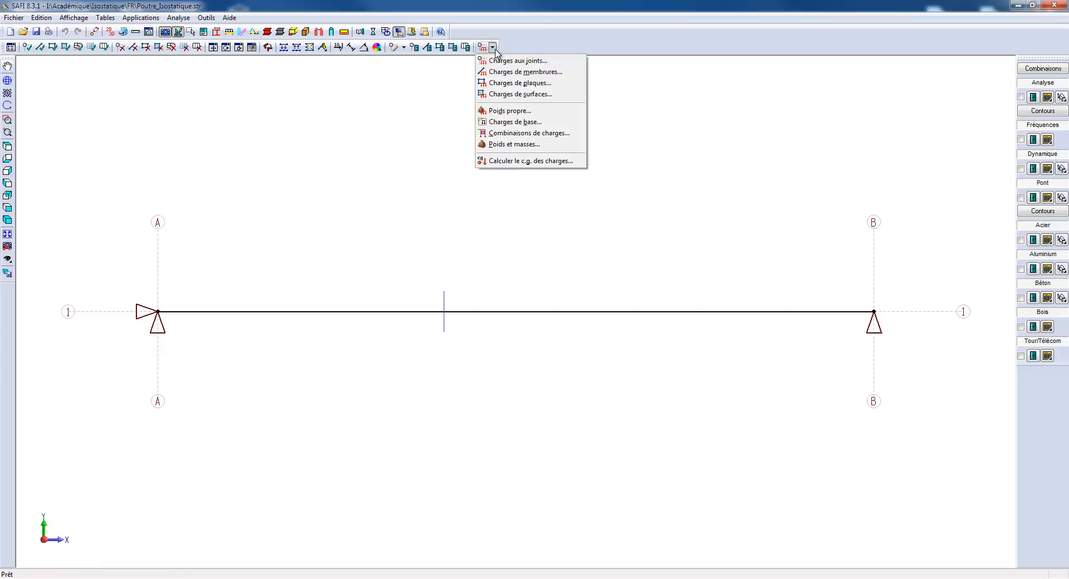
{"action": "left_click", "coordinate": [508, 123]}
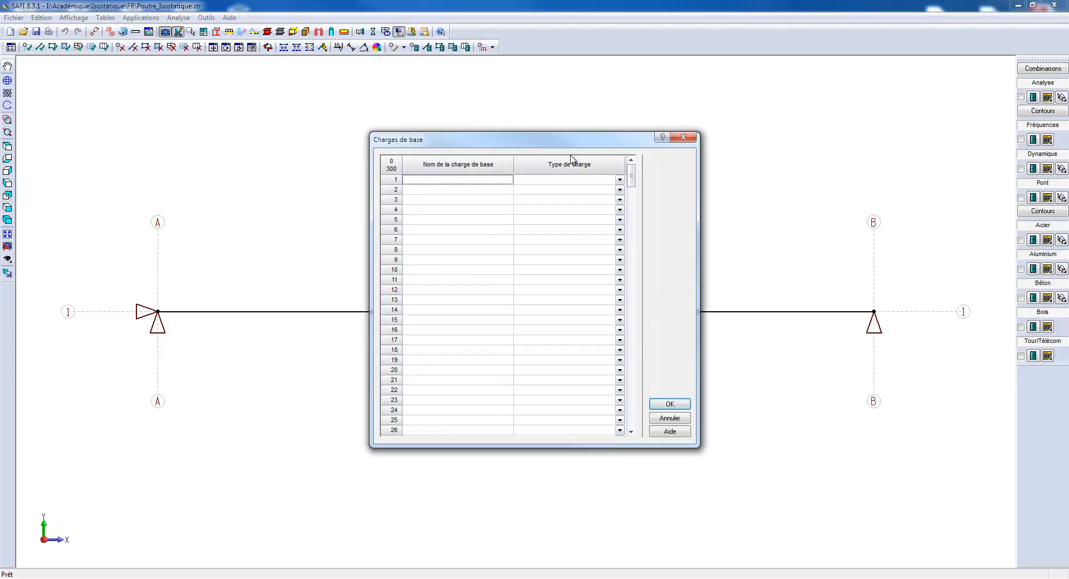
{"action": "left_click", "coordinate": [620, 179]}
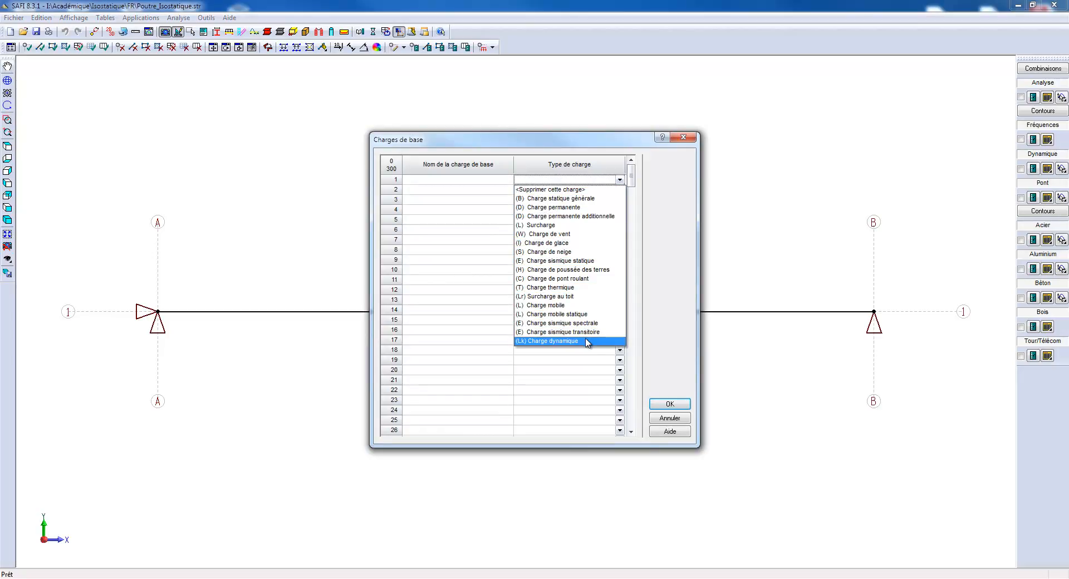
{"action": "left_click", "coordinate": [594, 199]}
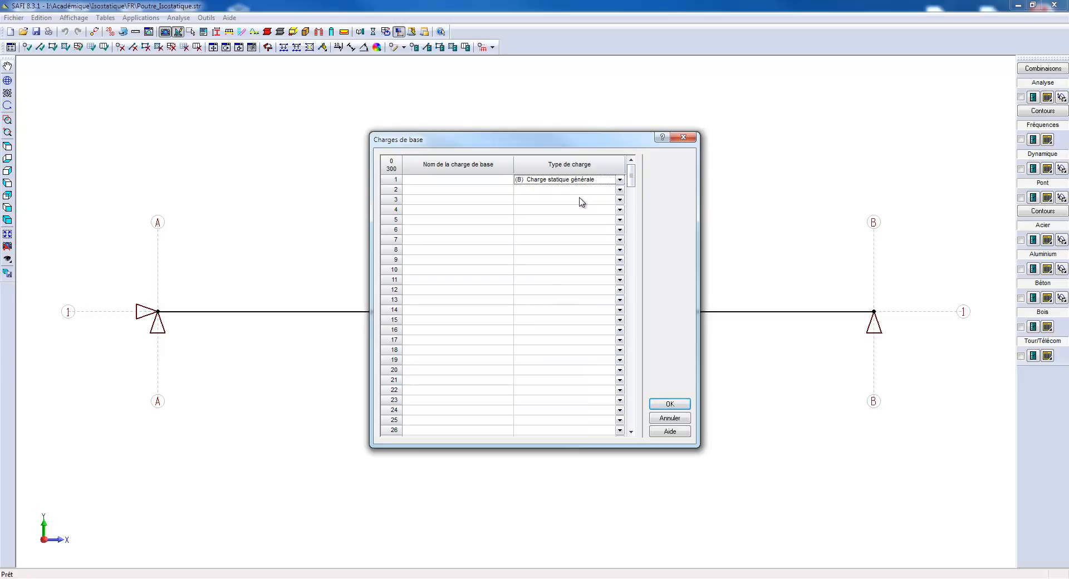
{"action": "left_click", "coordinate": [495, 179]}
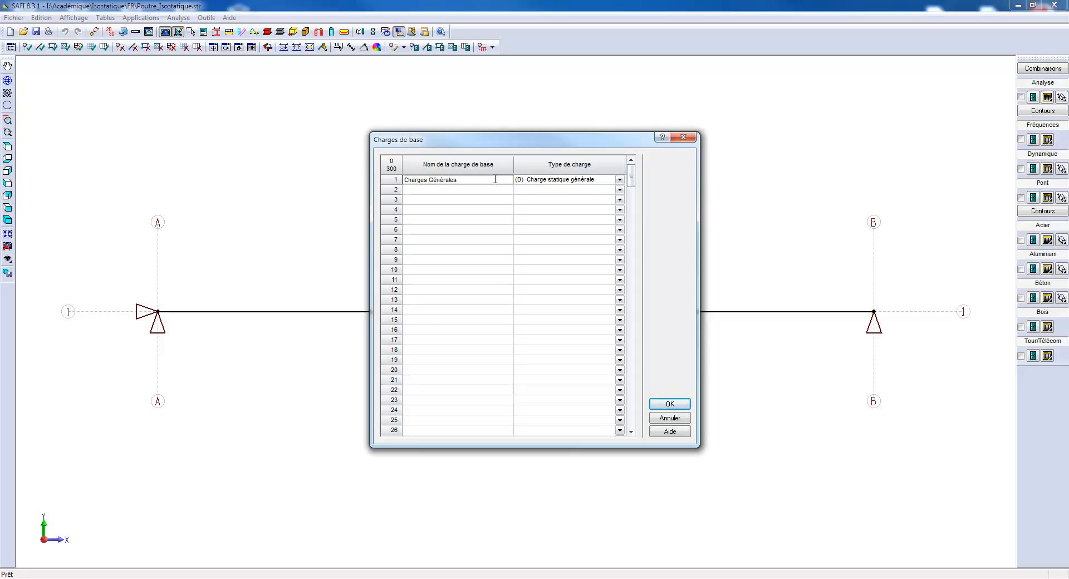
{"action": "left_click", "coordinate": [663, 405]}
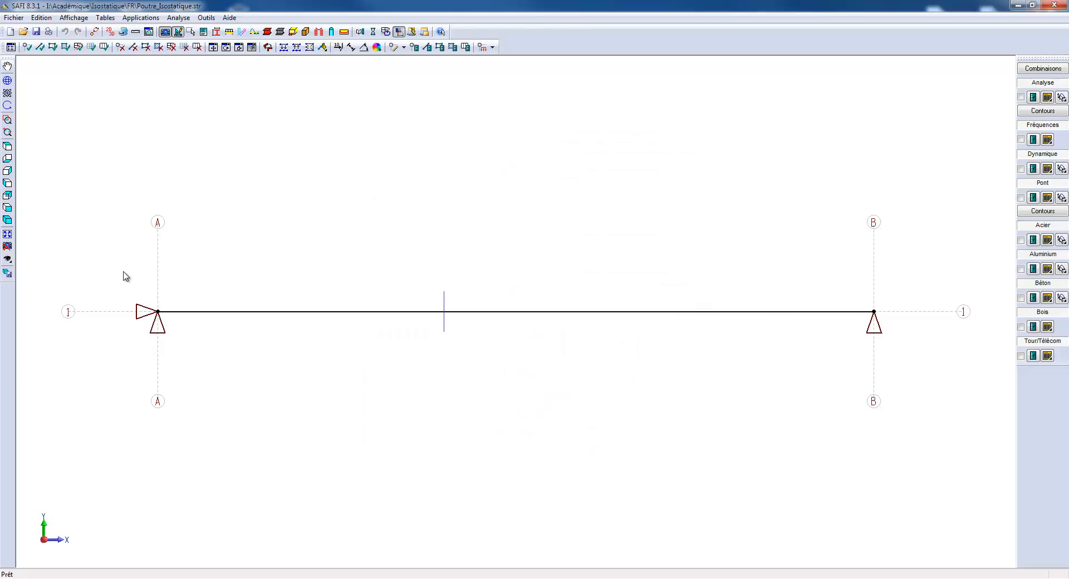
Add a joint moment MZ of 380 kN-m at grid line A under base load 1 - Charges Générales
{"action": "left_click_drag", "start_coordinate": [113, 260], "coordinate": [190, 360]}
{"action": "left_click", "coordinate": [492, 47]}
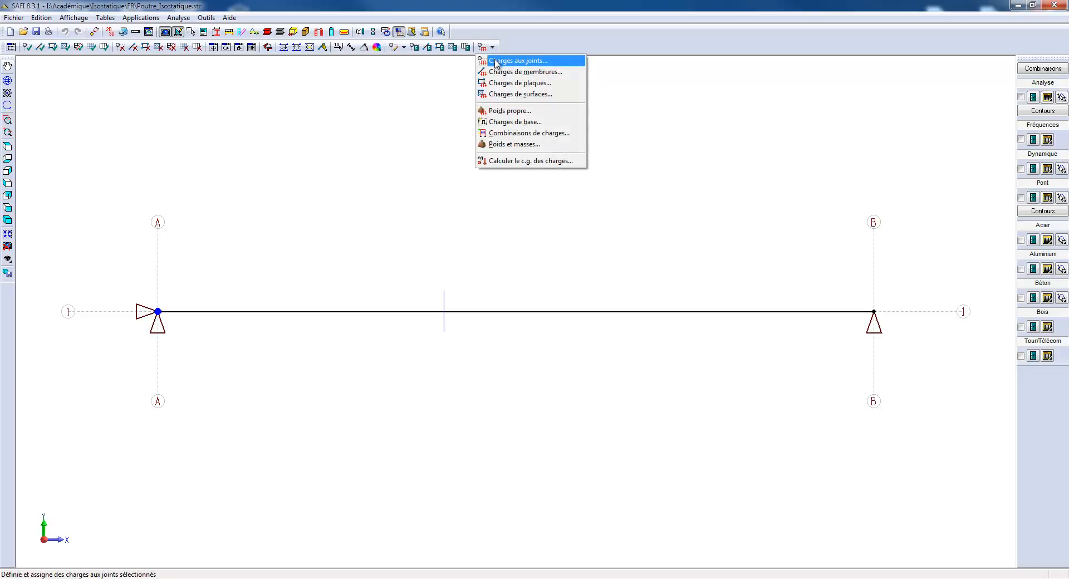
{"action": "left_click", "coordinate": [496, 63]}
{"action": "left_click", "coordinate": [628, 231]}
{"action": "left_click", "coordinate": [631, 241]}
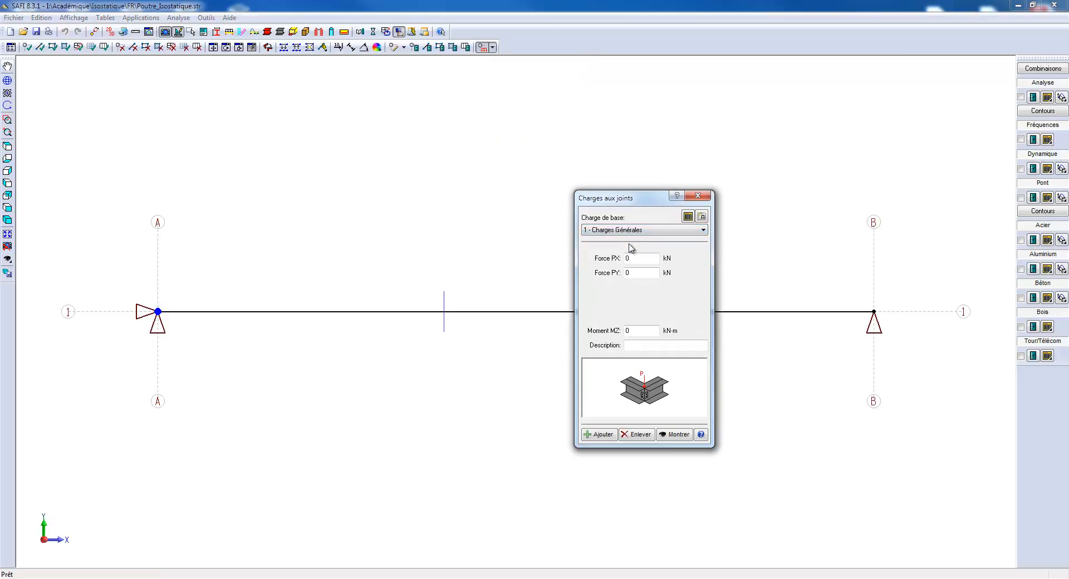
{"action": "left_click", "coordinate": [640, 330]}
{"action": "left_click", "coordinate": [601, 435]}
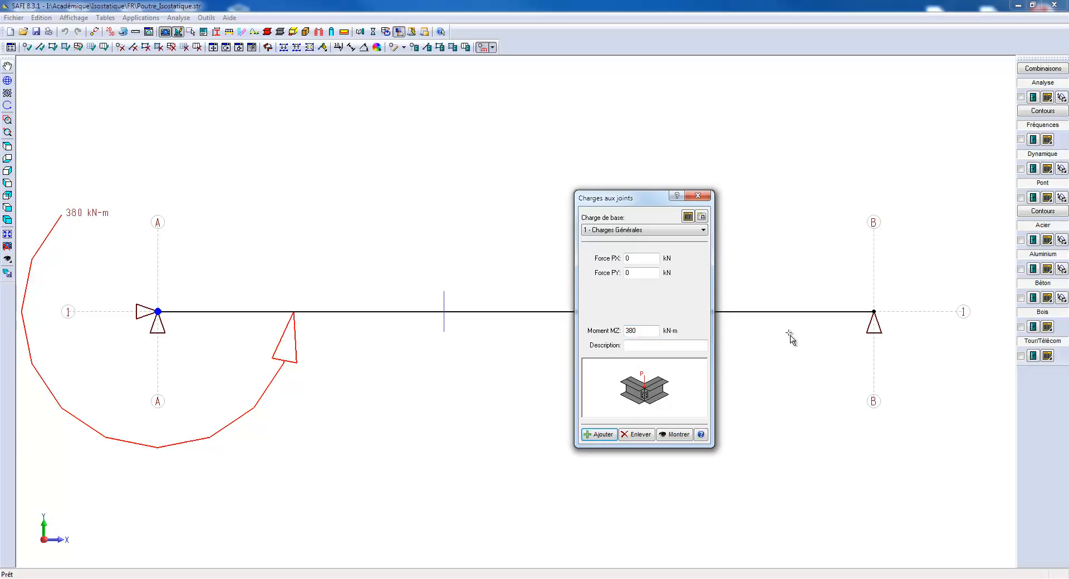
Add a joint moment MZ of -550 kN-m at grid line B under Charges Générales and close the joint loads dialog
{"action": "left_click_drag", "start_coordinate": [846, 279], "coordinate": [908, 348]}
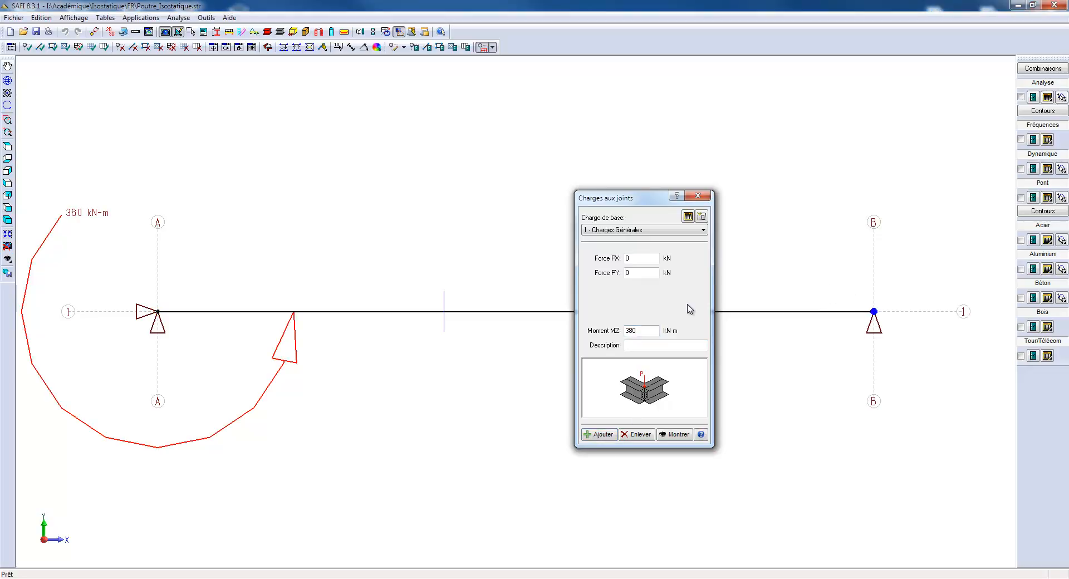
{"action": "left_click", "coordinate": [643, 331]}
{"action": "key", "text": "BackSpace"}
{"action": "key", "text": "BackSpace"}
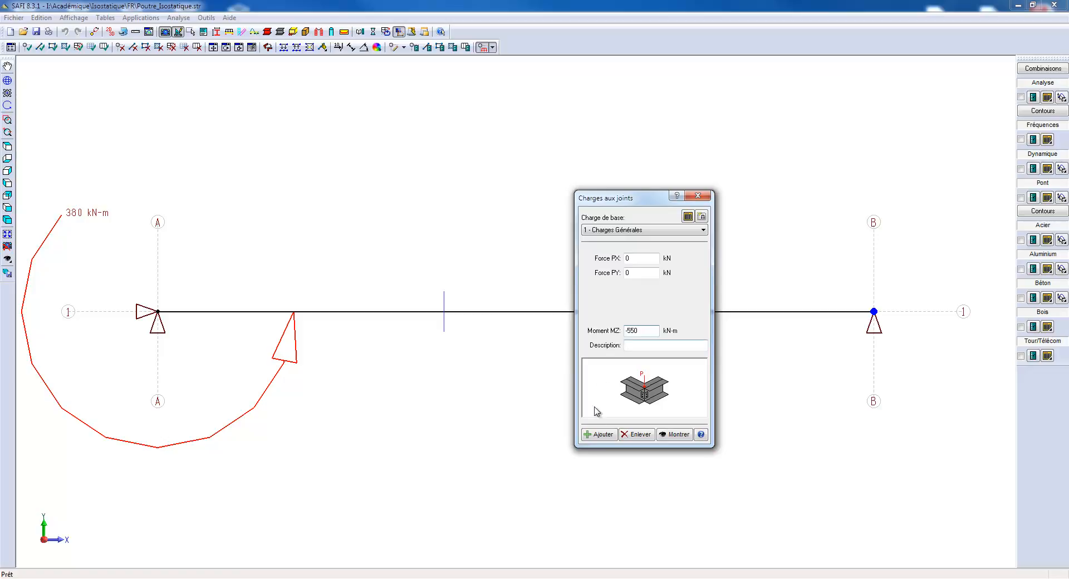
{"action": "left_click", "coordinate": [599, 434]}
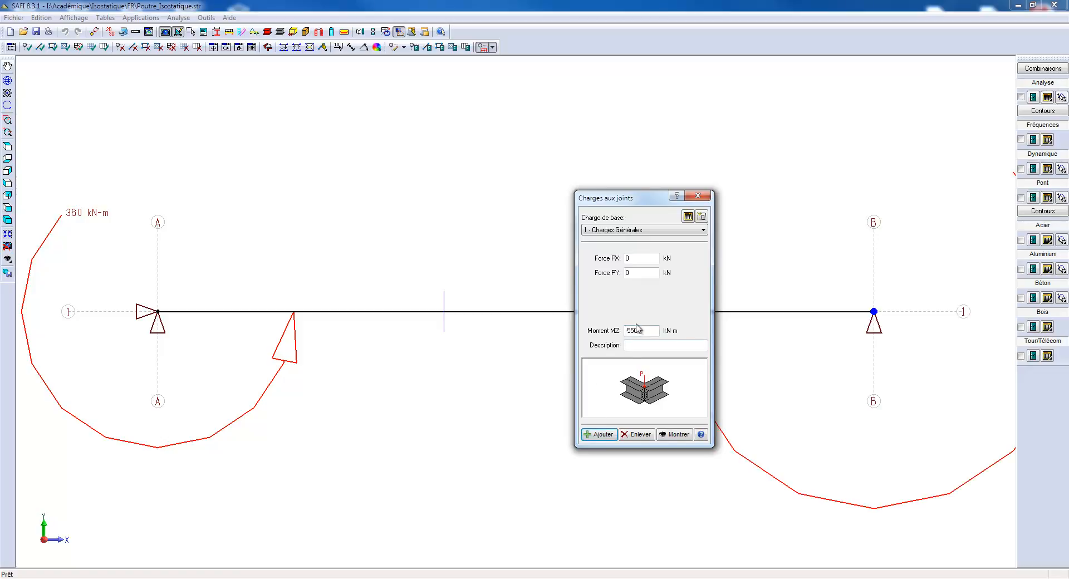
{"action": "left_click", "coordinate": [697, 196]}
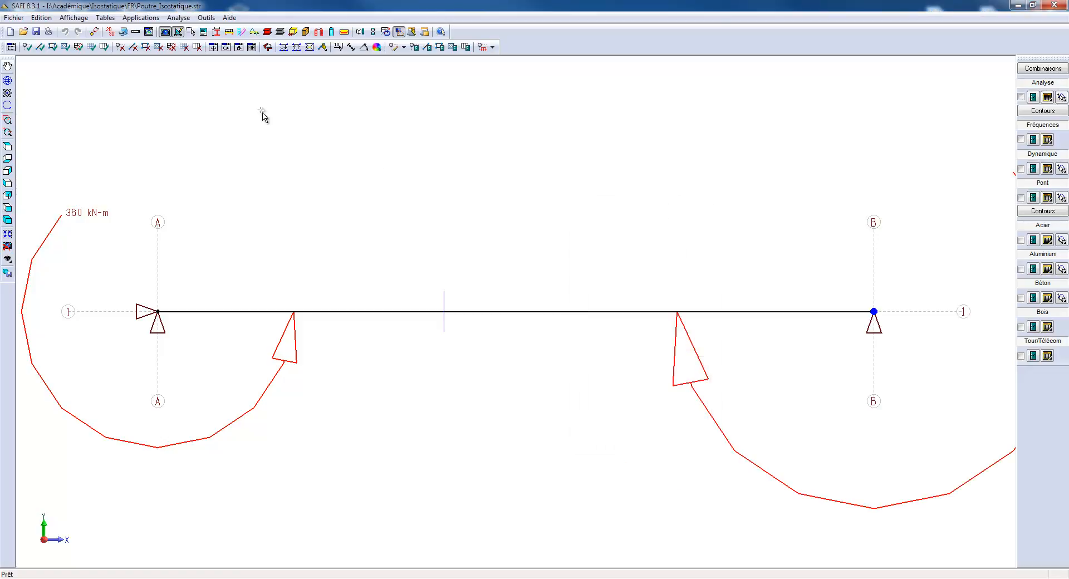
Set the display scale of concentrated moments to 300 kN-m per metre and accept the display options
{"action": "left_click", "coordinate": [149, 32]}
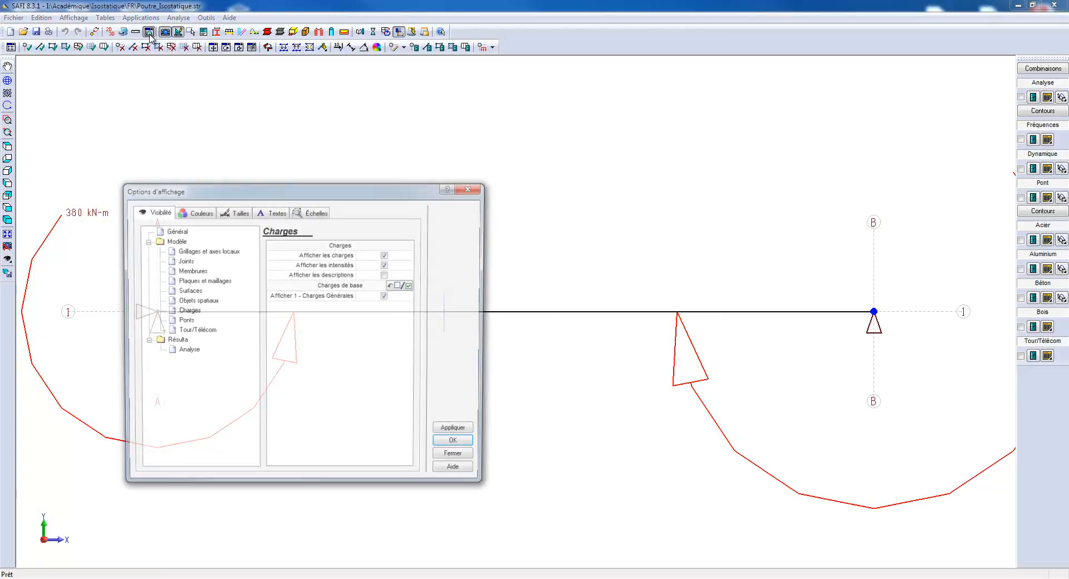
{"action": "left_click", "coordinate": [297, 214]}
{"action": "double_click", "coordinate": [318, 264]}
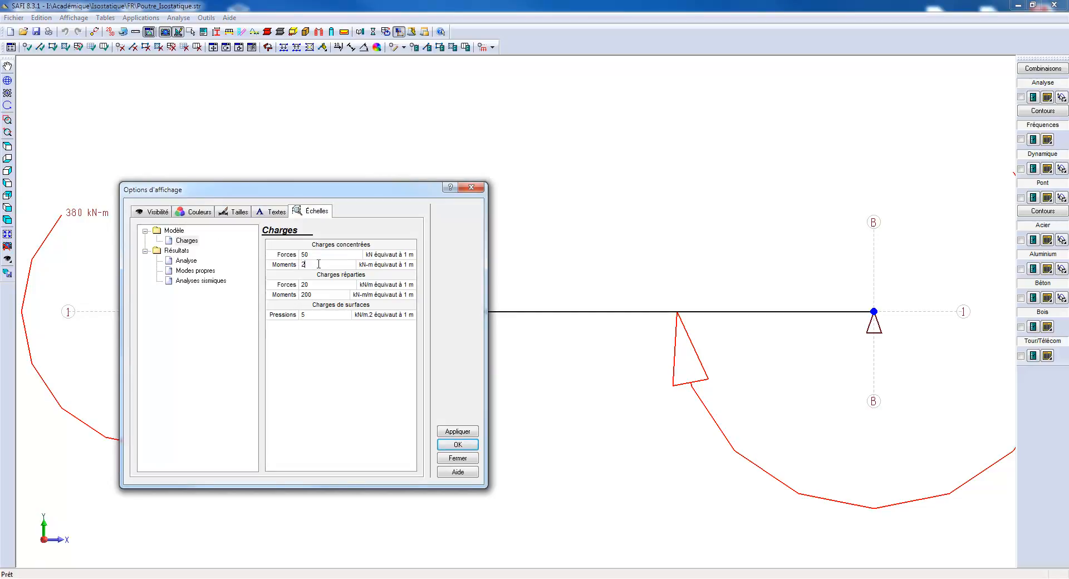
{"action": "left_click", "coordinate": [455, 432]}
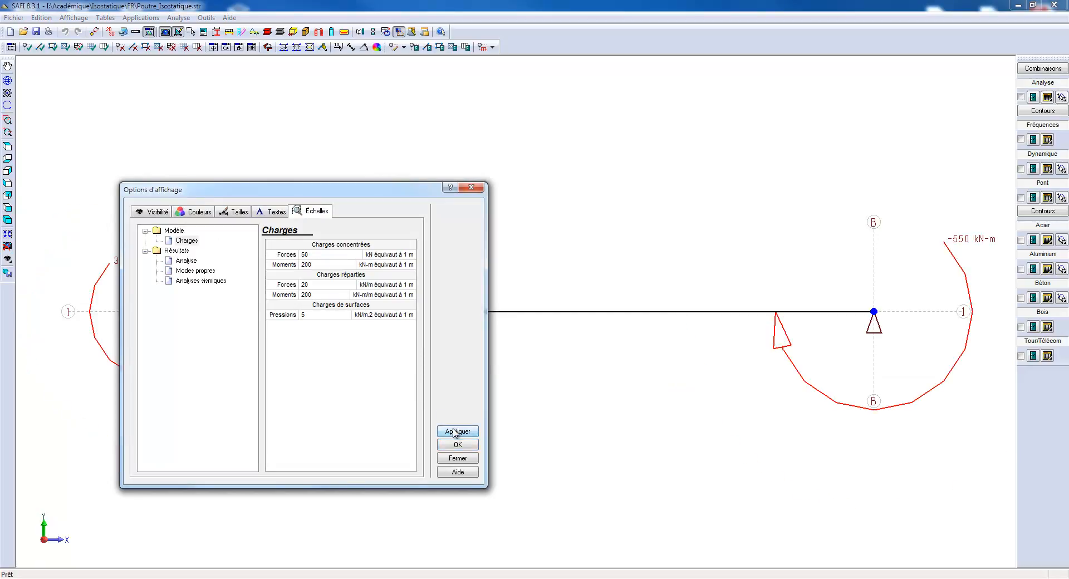
{"action": "double_click", "coordinate": [335, 264]}
{"action": "type", "text": "300"}
{"action": "left_click", "coordinate": [457, 432]}
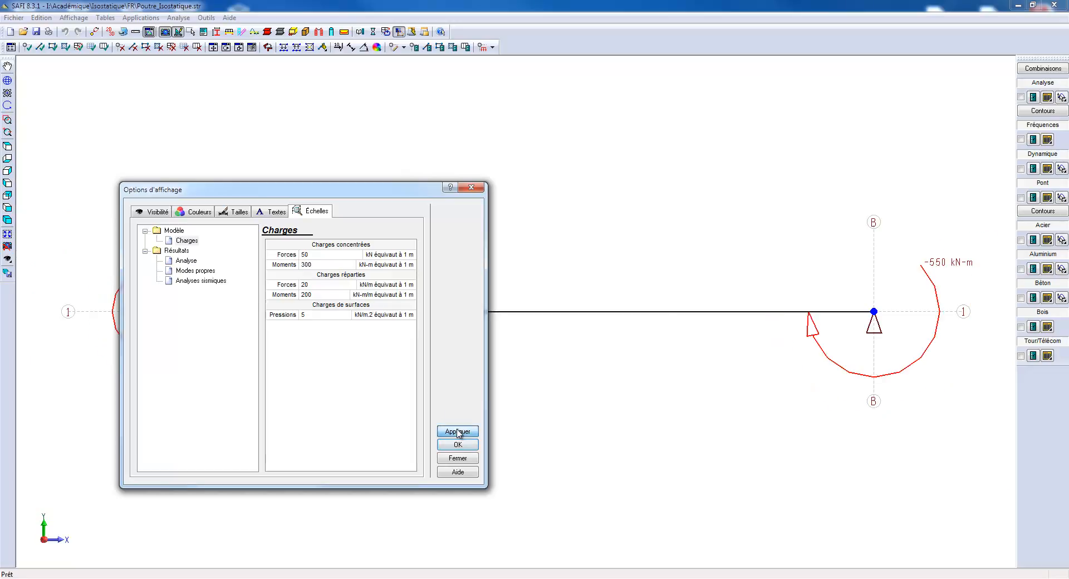
{"action": "left_click", "coordinate": [459, 445]}
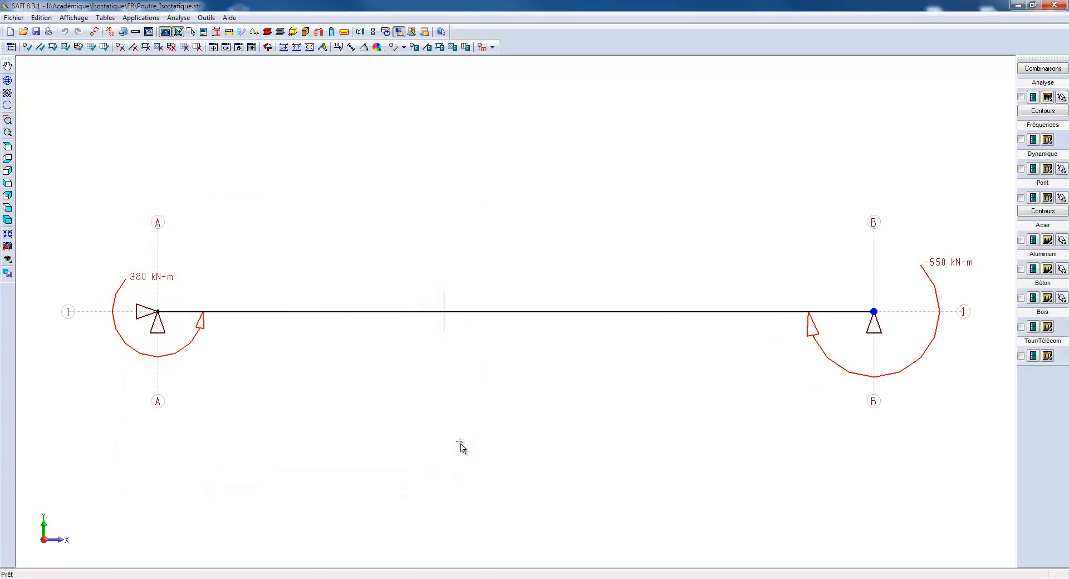
Select the beam and define a concentrated member load with PY of -100 kN at 8000 mm in the Interne coordinate system
{"action": "left_click_drag", "start_coordinate": [517, 189], "coordinate": [453, 419]}
{"action": "left_click", "coordinate": [493, 48]}
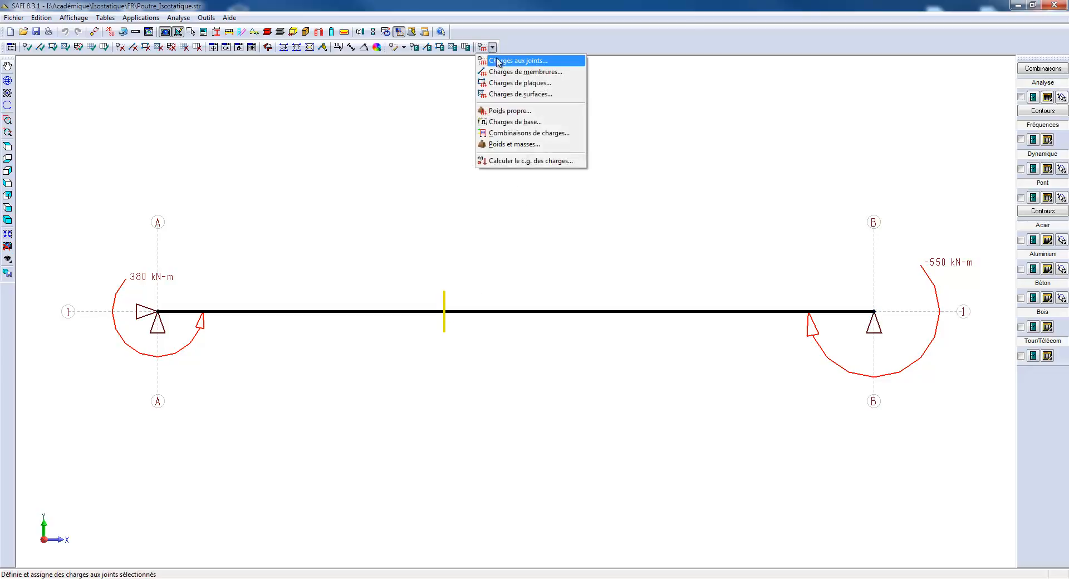
{"action": "left_click", "coordinate": [500, 72]}
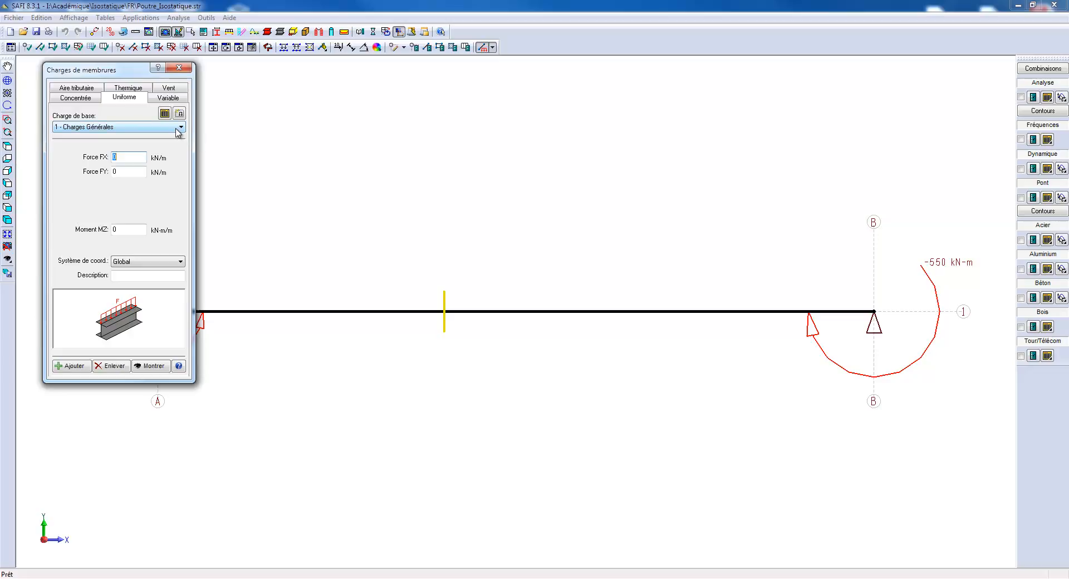
{"action": "left_click", "coordinate": [96, 99]}
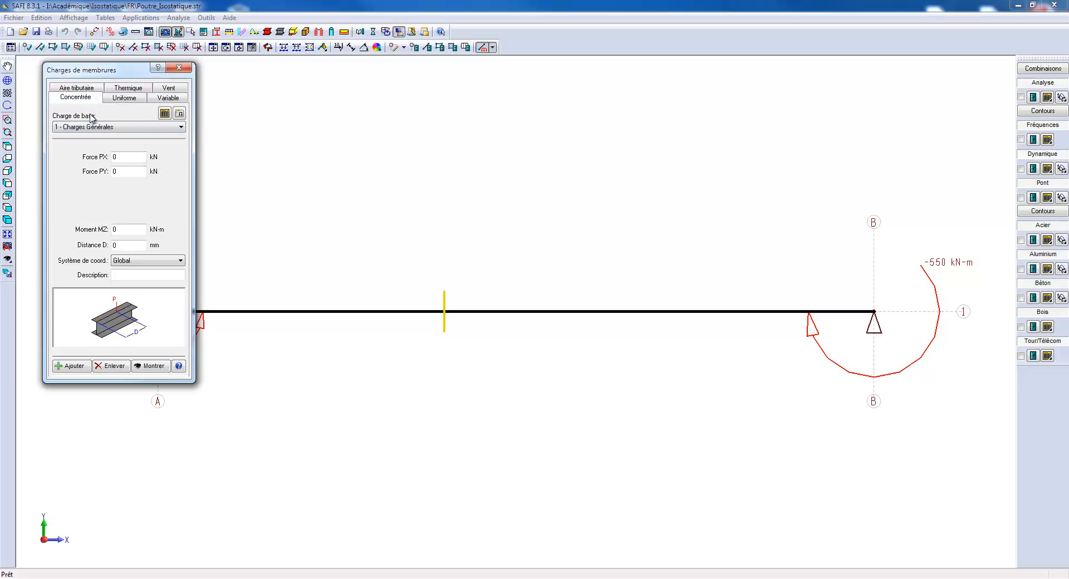
{"action": "left_click_drag", "start_coordinate": [121, 172], "coordinate": [101, 173]}
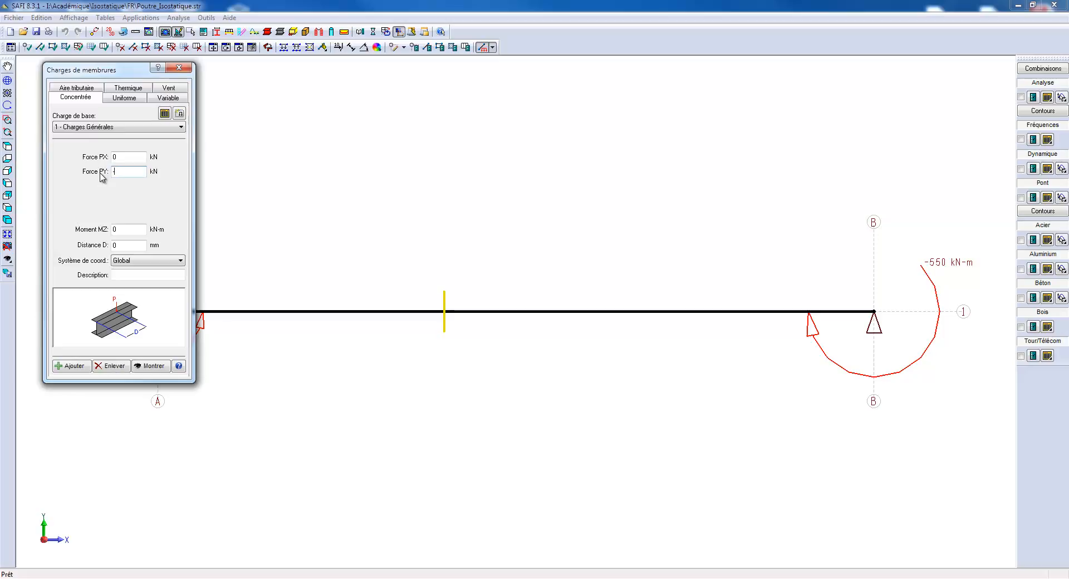
{"action": "type", "text": "-"}
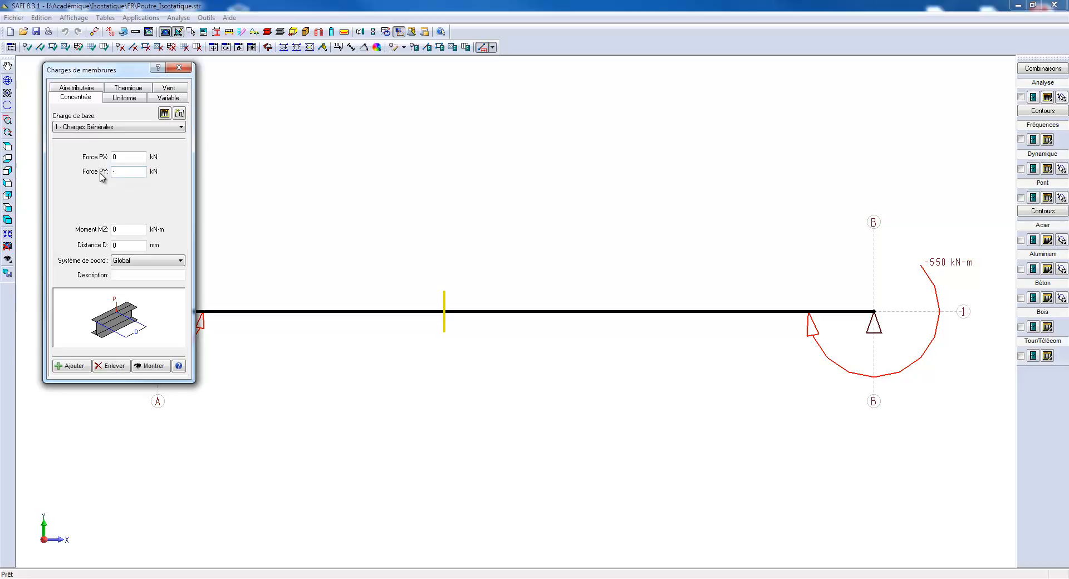
{"action": "type", "text": "100"}
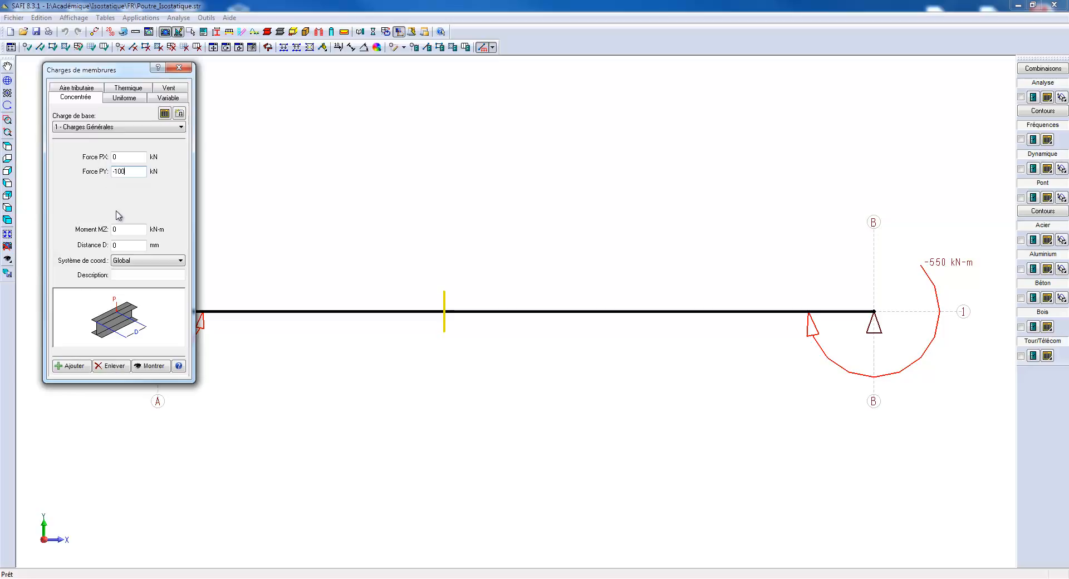
{"action": "left_click_drag", "start_coordinate": [124, 243], "coordinate": [106, 250]}
{"action": "type", "text": "8000"}
{"action": "left_click", "coordinate": [138, 261]}
{"action": "left_click", "coordinate": [140, 276]}
{"action": "left_click_drag", "start_coordinate": [122, 77], "coordinate": [79, 154]}
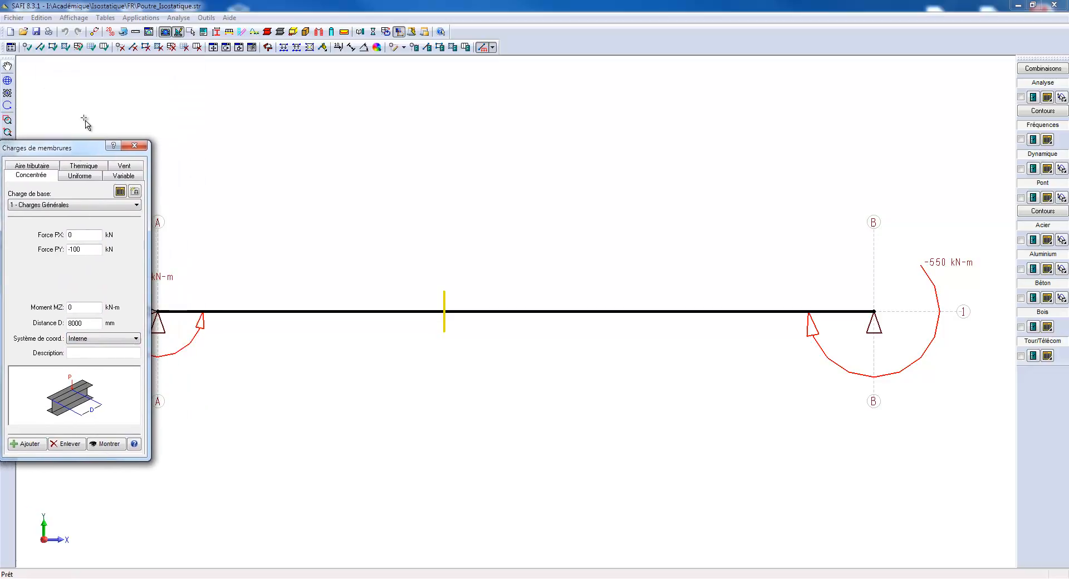
Turn on the display of the members' internal axes and accept the display options
{"action": "left_click", "coordinate": [149, 32]}
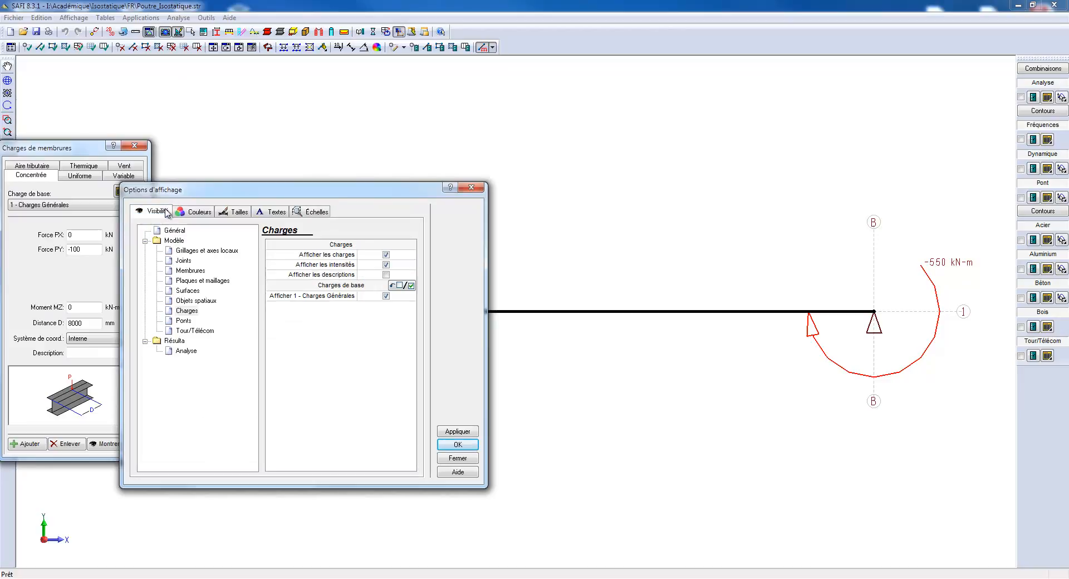
{"action": "left_click", "coordinate": [191, 271]}
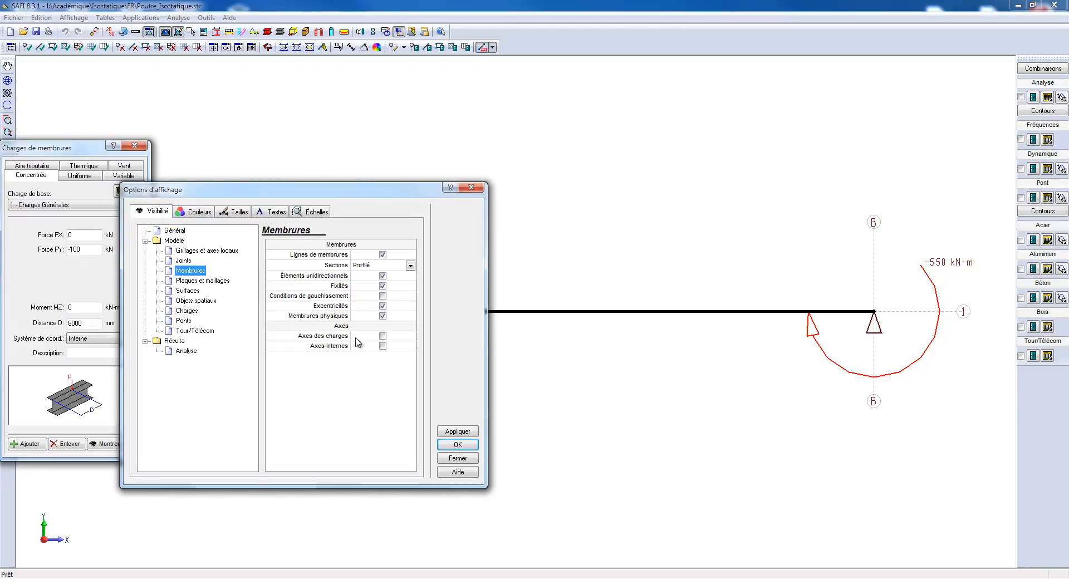
{"action": "left_click", "coordinate": [382, 346]}
{"action": "left_click", "coordinate": [470, 433]}
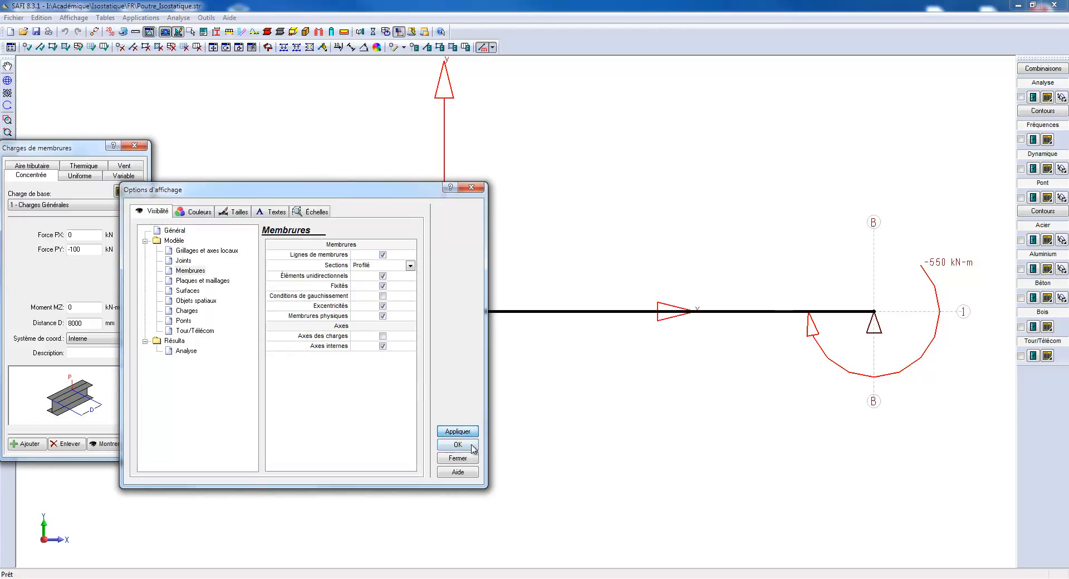
{"action": "left_click", "coordinate": [472, 441]}
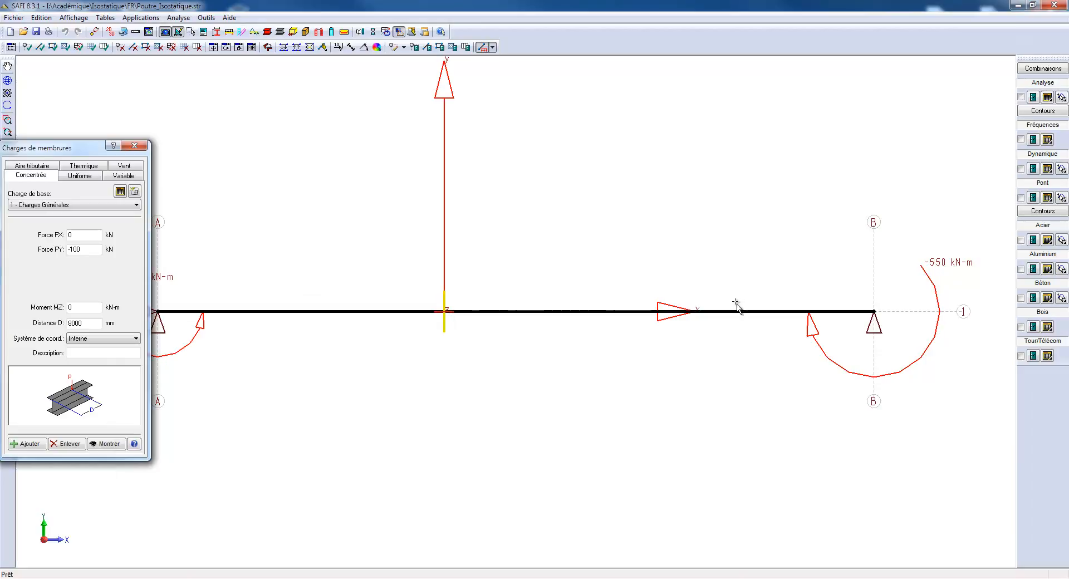
Add the defined concentrated load to the beam under 1 - Charges Générales
{"action": "left_click", "coordinate": [93, 320]}
{"action": "left_click", "coordinate": [42, 445]}
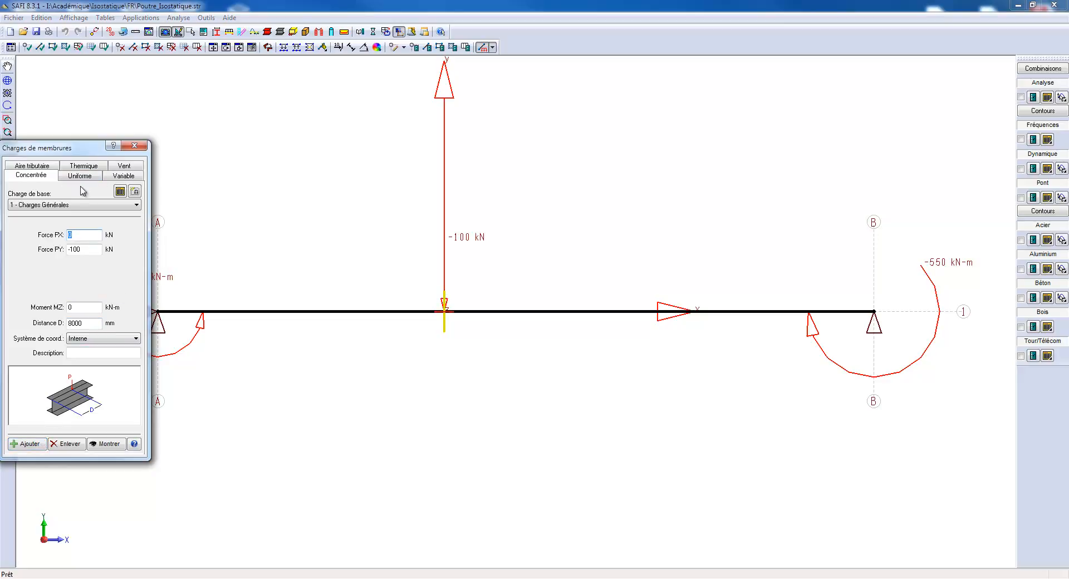
Add a variable member load from -10 to -25 kN/m over 0 to 20000 mm, oriented Axe Y in Interne coordinates, and close the member loads dialog
{"action": "left_click", "coordinate": [115, 177]}
{"action": "left_click_drag", "start_coordinate": [94, 147], "coordinate": [157, 100]}
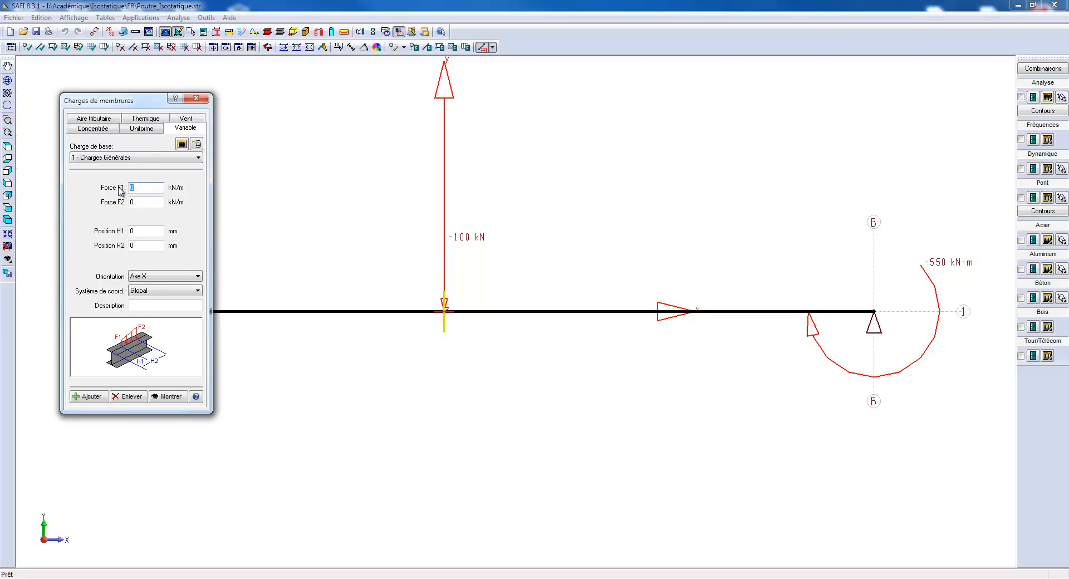
{"action": "key", "text": "Tab"}
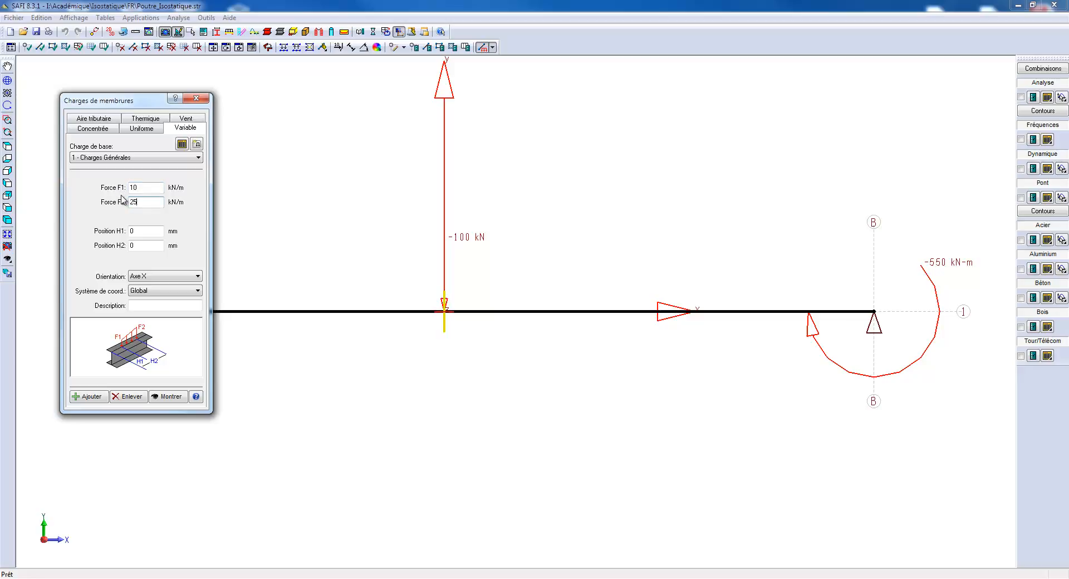
{"action": "left_click", "coordinate": [136, 245]}
{"action": "type", "text": "20000"}
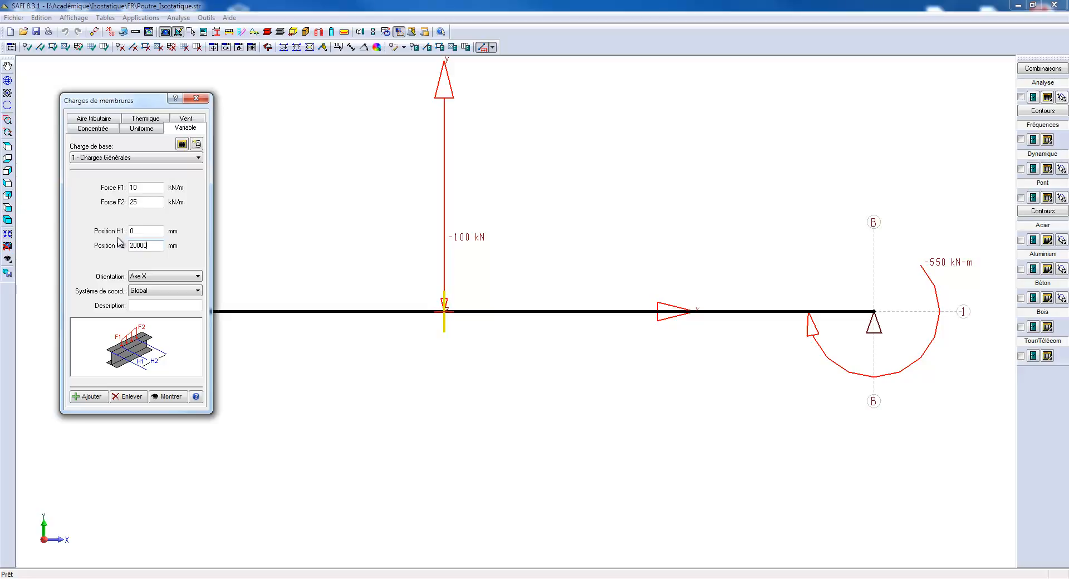
{"action": "left_click", "coordinate": [141, 275]}
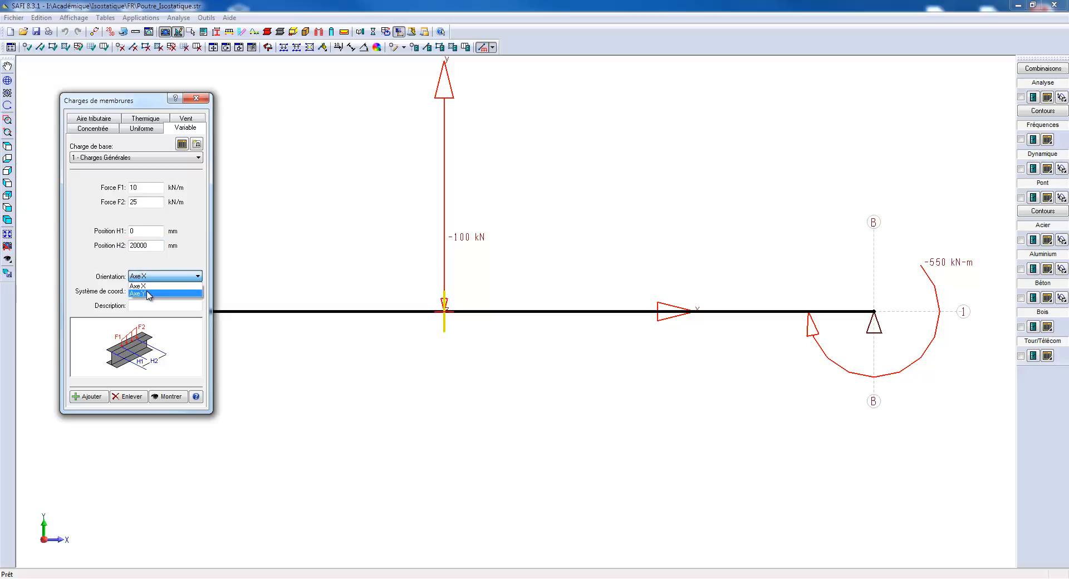
{"action": "left_click", "coordinate": [149, 294]}
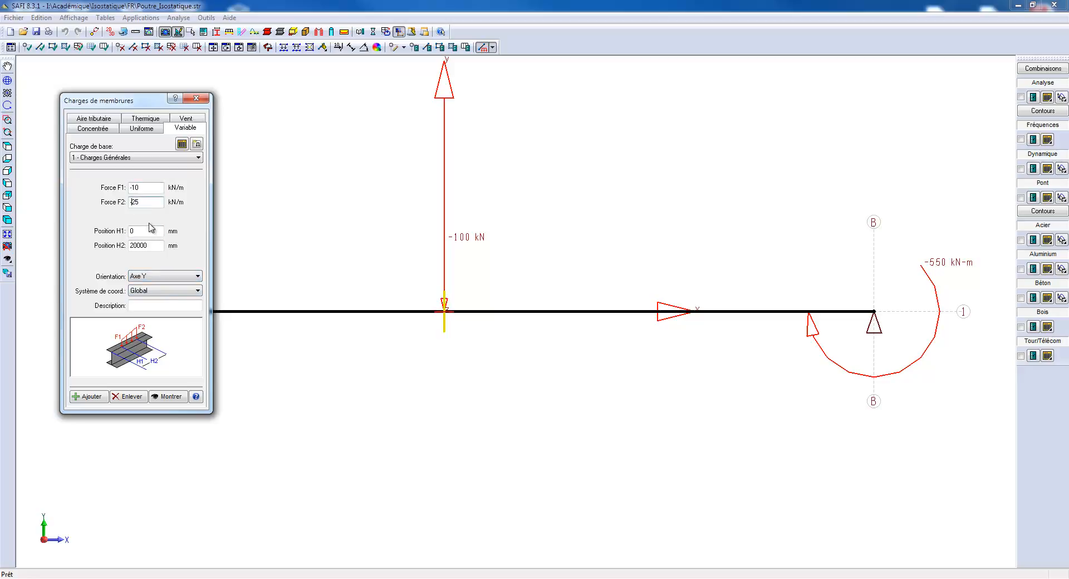
{"action": "left_click", "coordinate": [162, 290]}
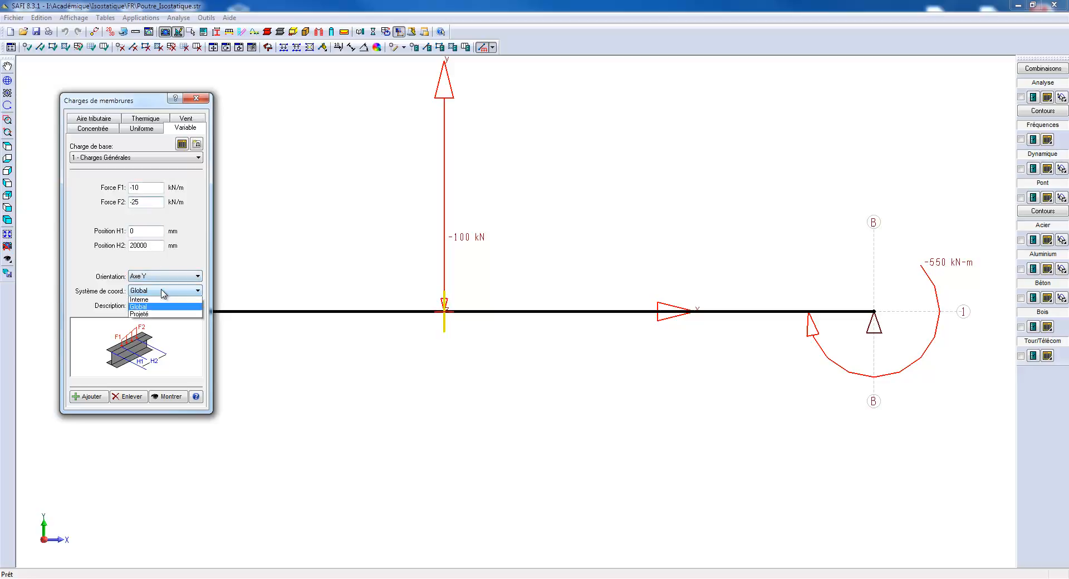
{"action": "left_click", "coordinate": [161, 303]}
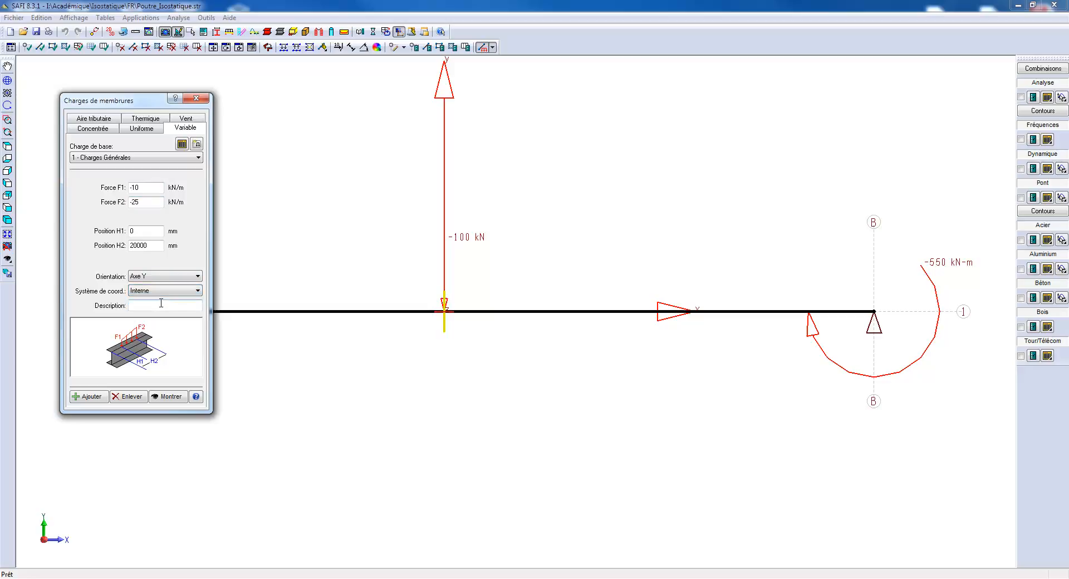
{"action": "left_click", "coordinate": [103, 396]}
{"action": "key", "text": "Escape"}
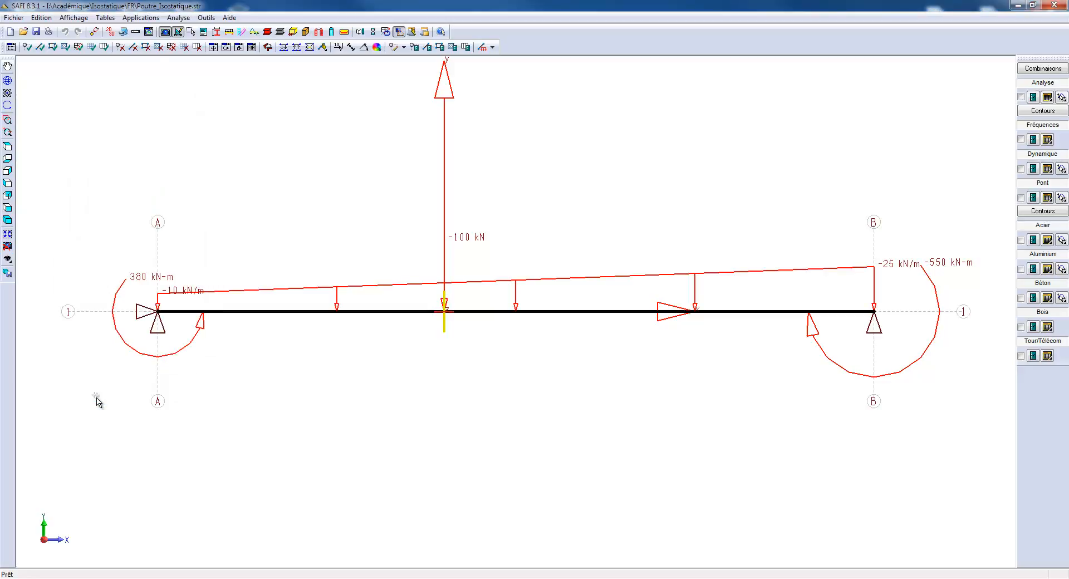
Fit the whole loaded beam in view and turn off the display of the members' internal axes
{"action": "left_click", "coordinate": [7, 233]}
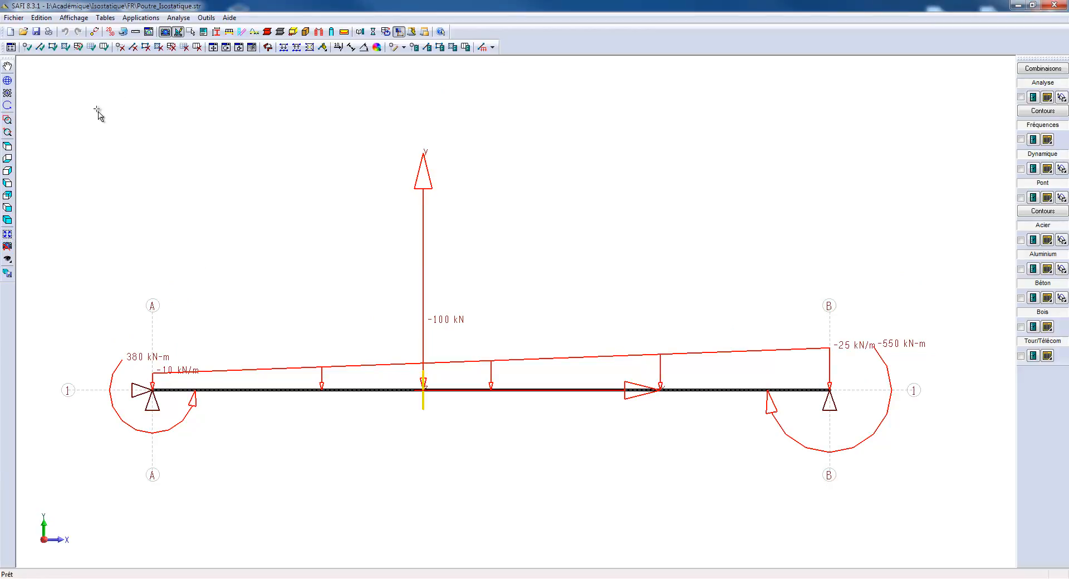
{"action": "left_click", "coordinate": [149, 31]}
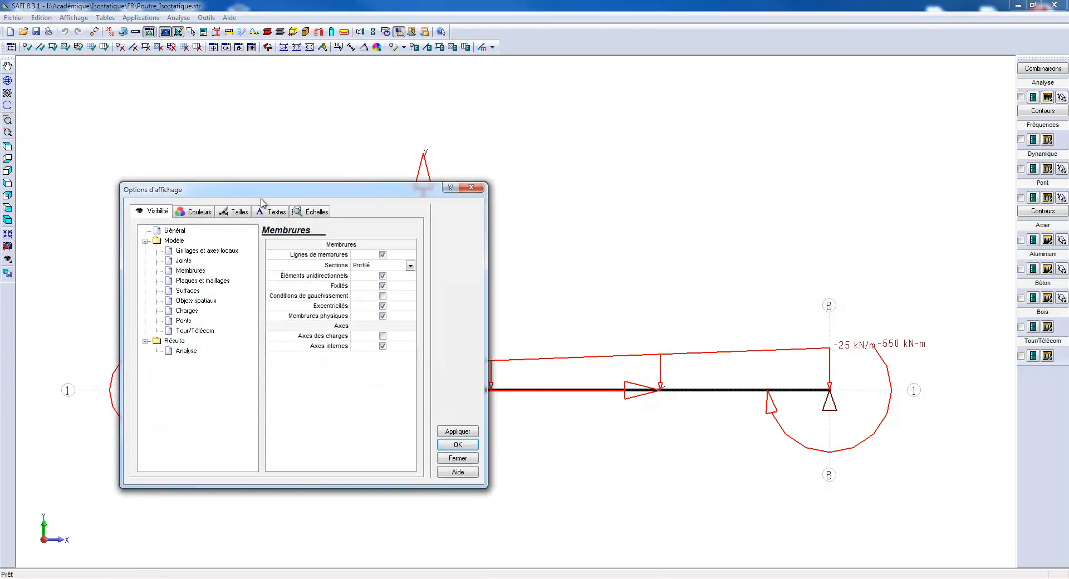
{"action": "left_click", "coordinate": [382, 346]}
{"action": "left_click", "coordinate": [458, 432]}
{"action": "left_click", "coordinate": [458, 445]}
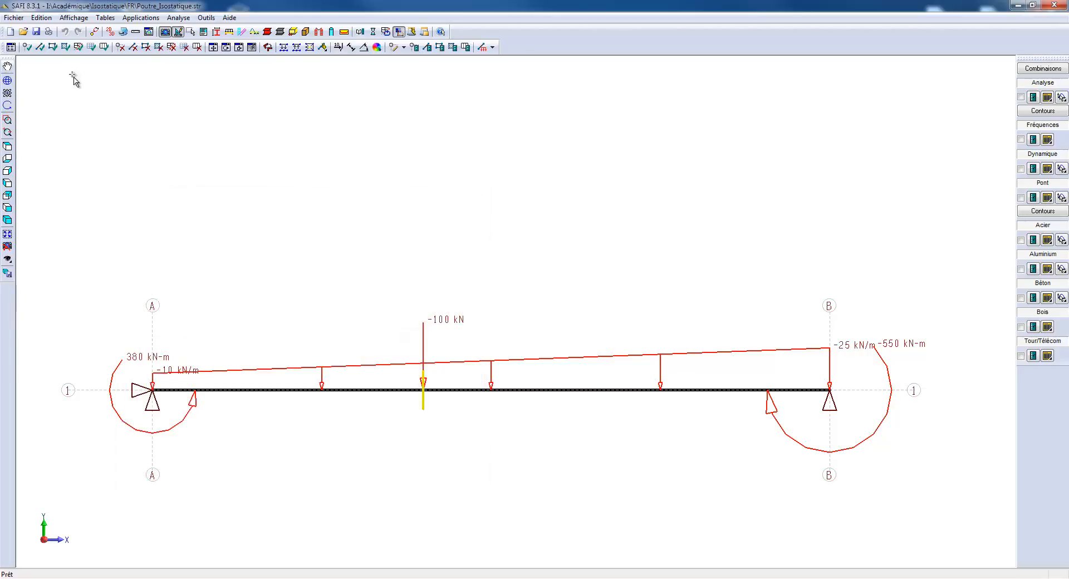
{"action": "left_click", "coordinate": [10, 46]}
{"action": "left_click", "coordinate": [394, 200]}
{"action": "left_click", "coordinate": [659, 363]}
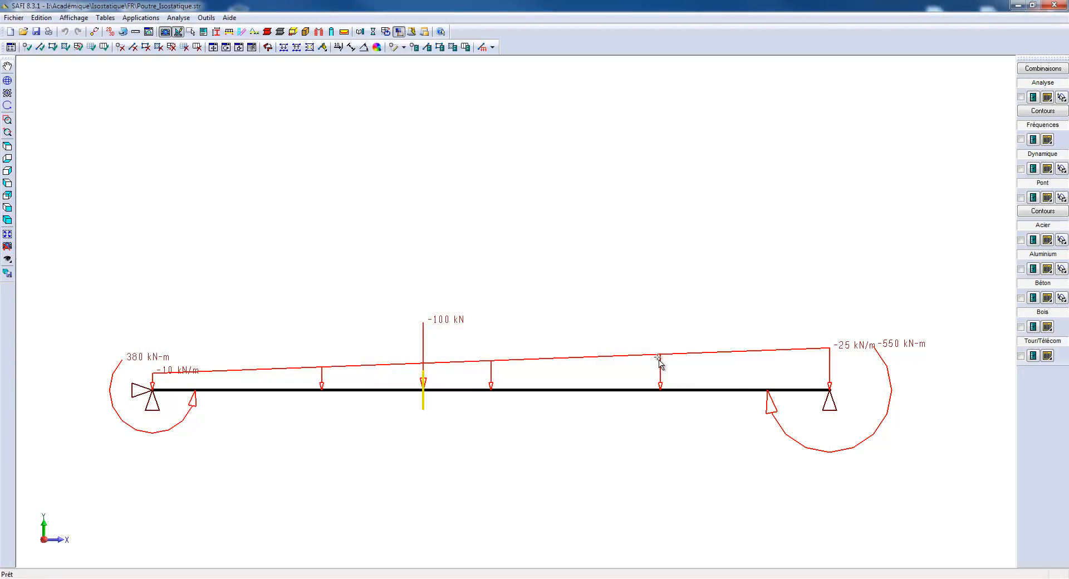
Create load combination 1 with a weighting of 1 for Charges Générales, name it "Comb. 1" and accept it
{"action": "left_click", "coordinate": [492, 47]}
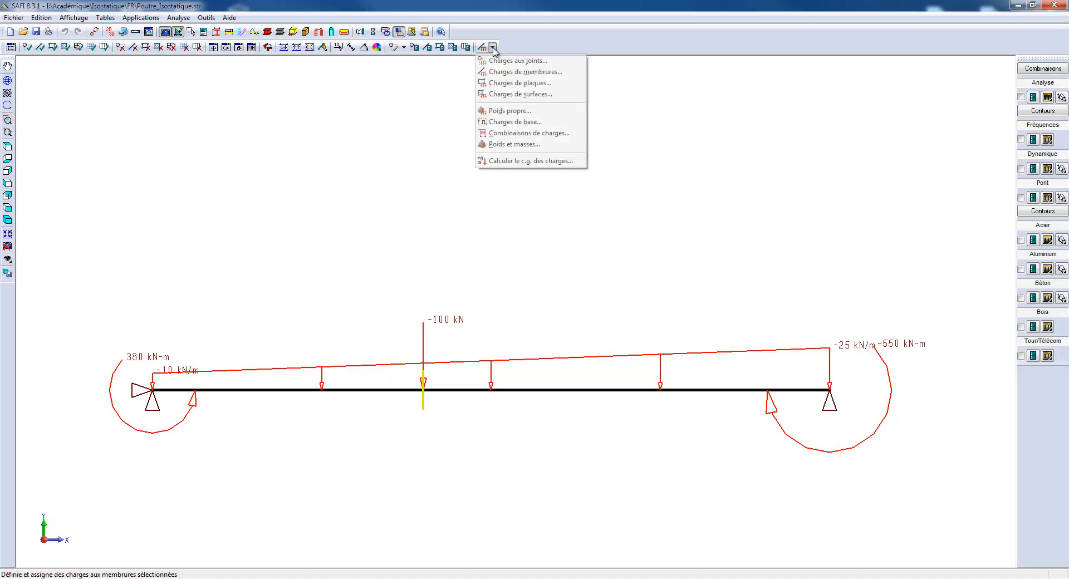
{"action": "left_click", "coordinate": [507, 135]}
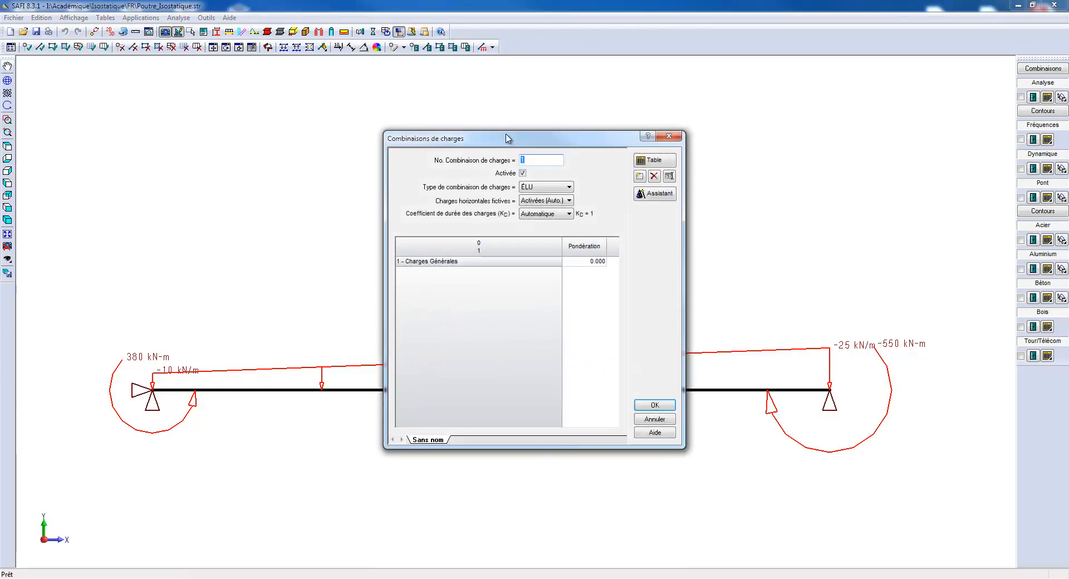
{"action": "left_click", "coordinate": [585, 262]}
{"action": "type", "text": "1"}
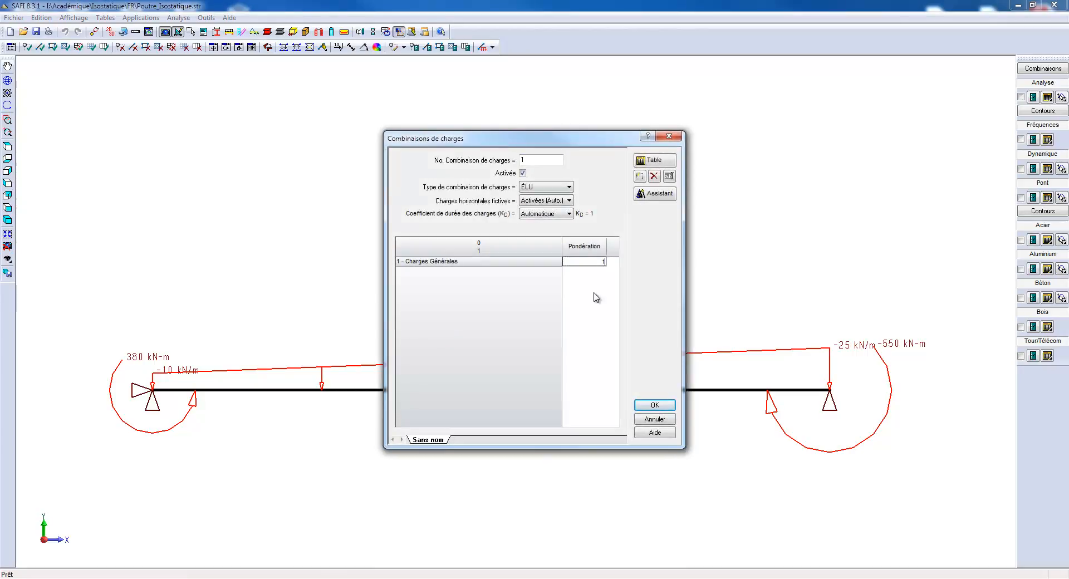
{"action": "double_click", "coordinate": [430, 439]}
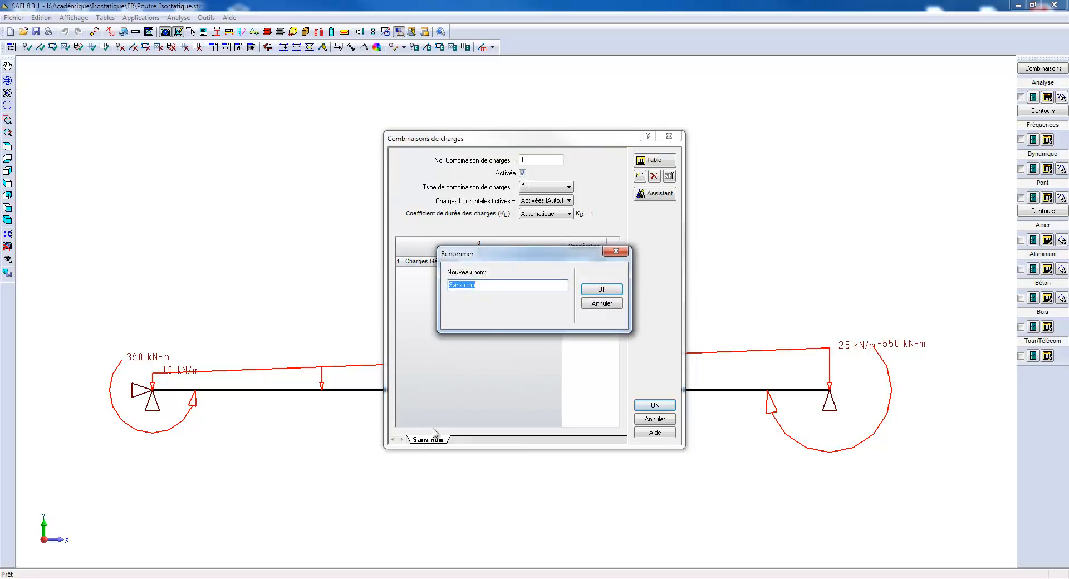
{"action": "type", "text": "Comb. 1"}
{"action": "key", "text": "Return"}
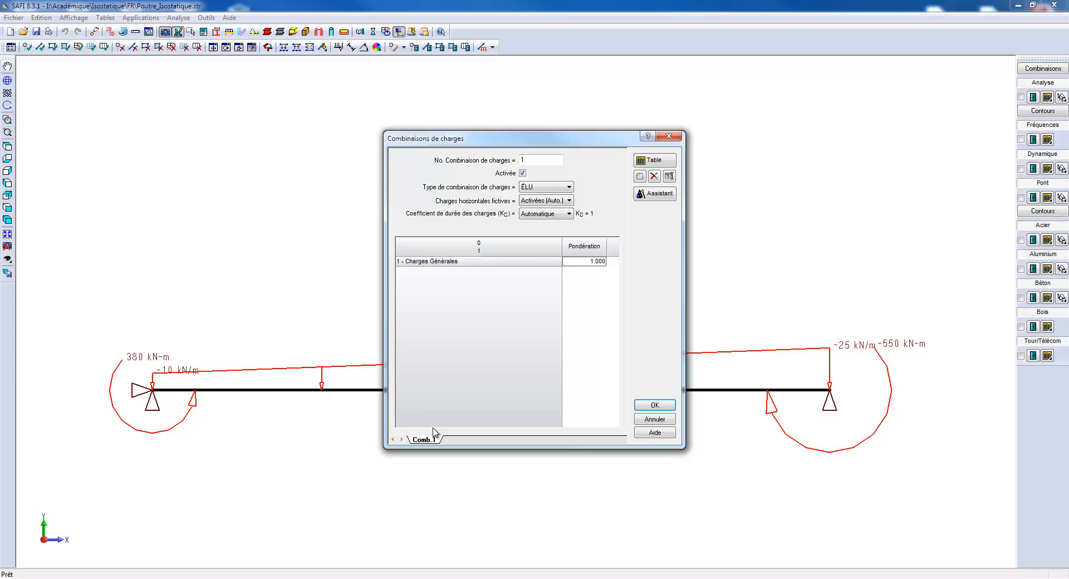
{"action": "left_click", "coordinate": [641, 406]}
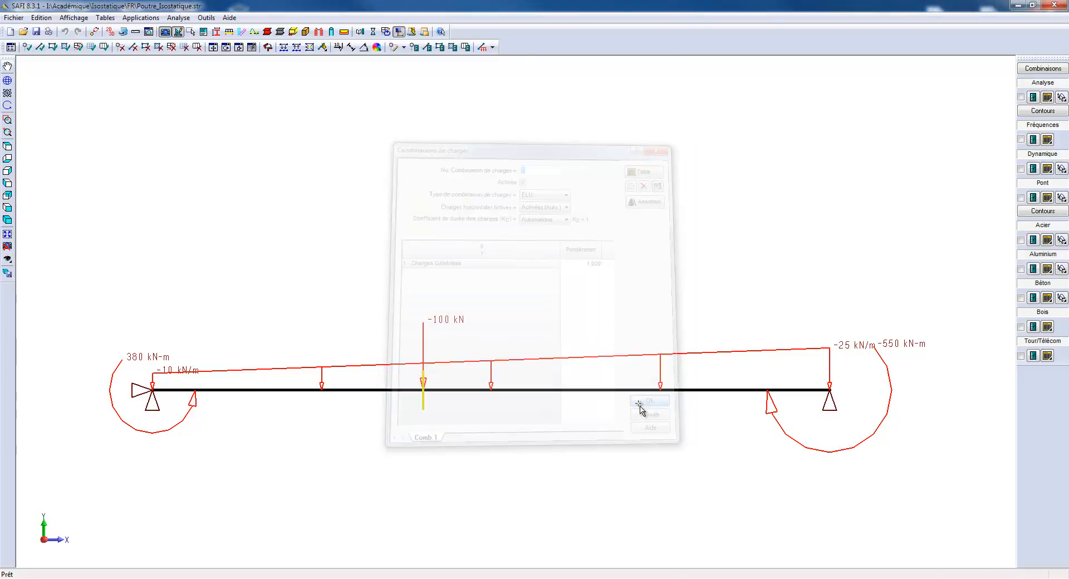
Run a linear static analysis with 50 member divisions, saving the modifications, and close the analysis dialog
{"action": "left_click", "coordinate": [372, 33]}
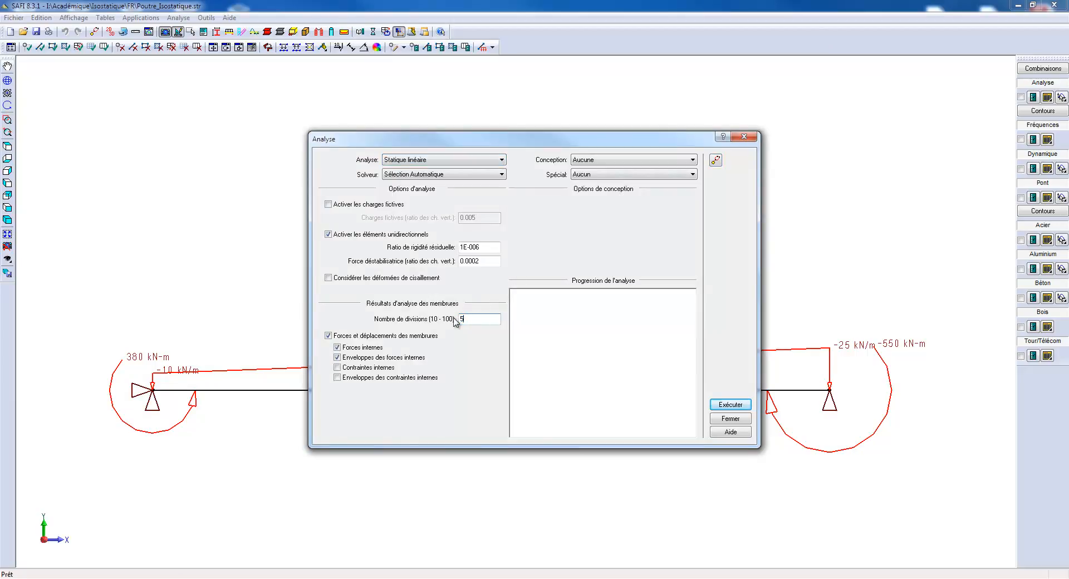
{"action": "left_click", "coordinate": [724, 403]}
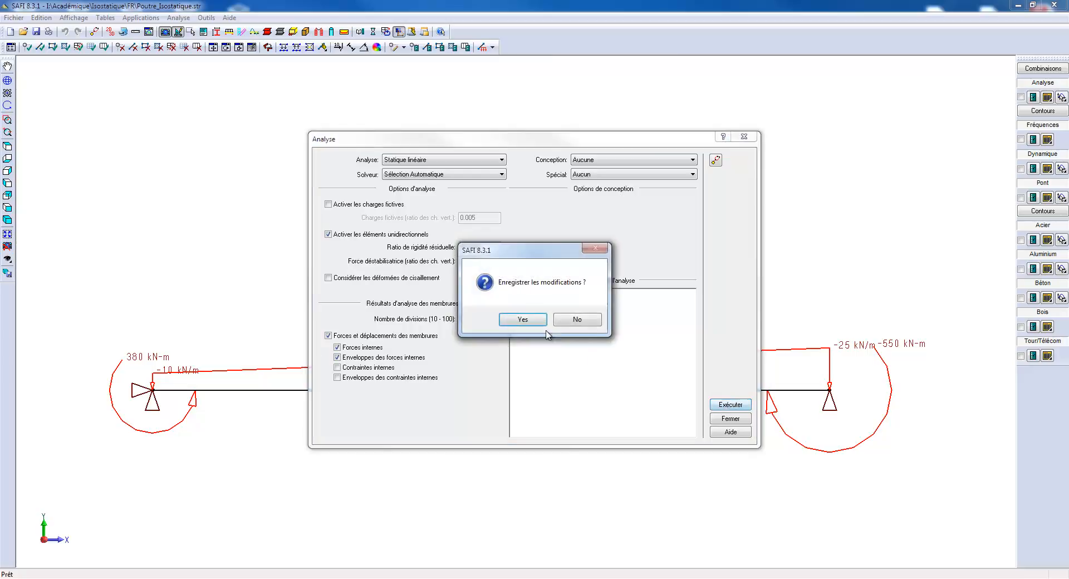
{"action": "left_click", "coordinate": [534, 319]}
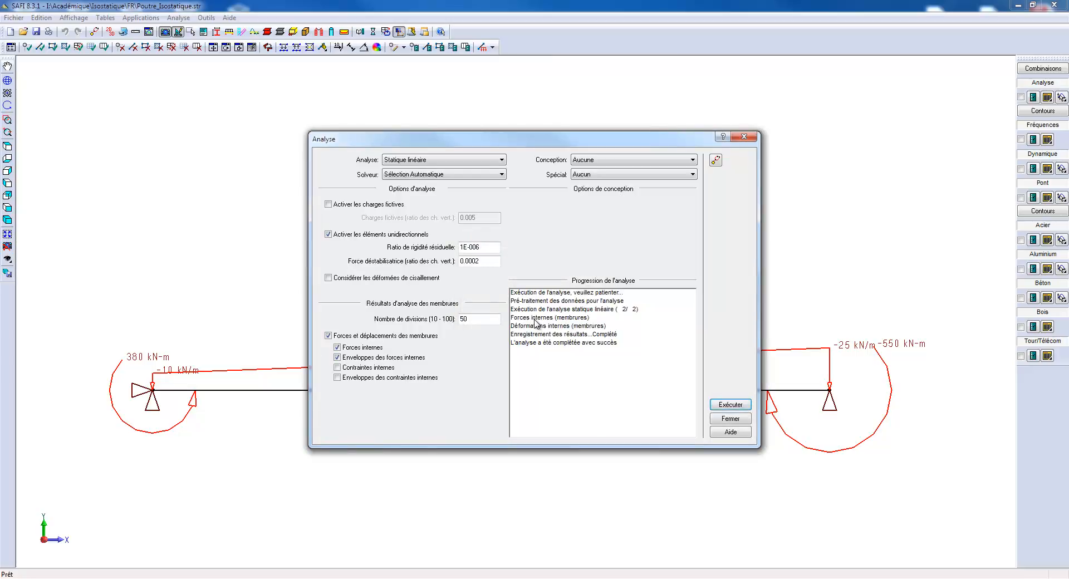
{"action": "left_click", "coordinate": [722, 419]}
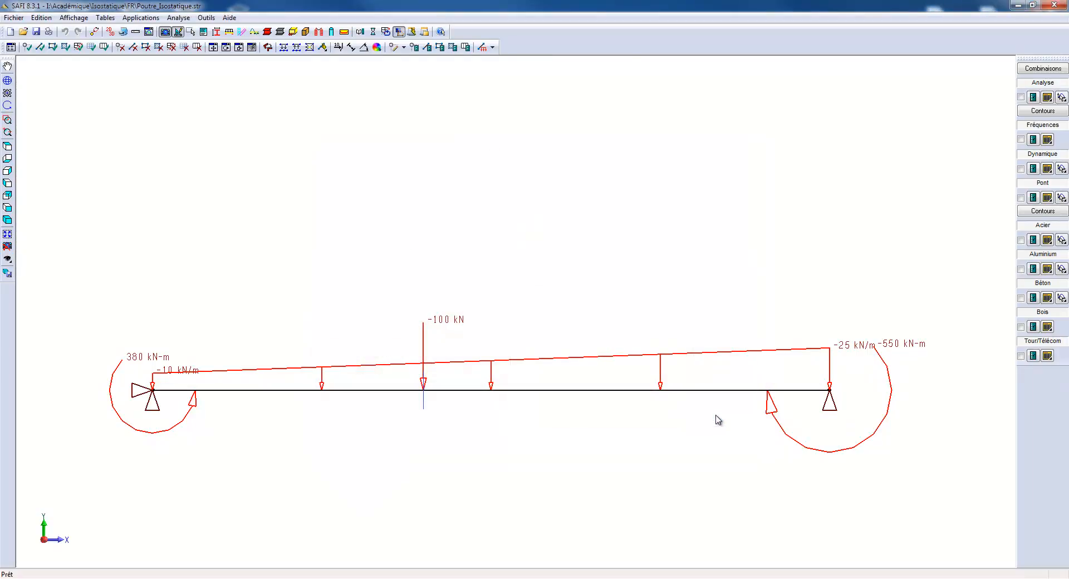
Display the internal deformations from the static analysis on the beam
{"action": "left_click", "coordinate": [1033, 97]}
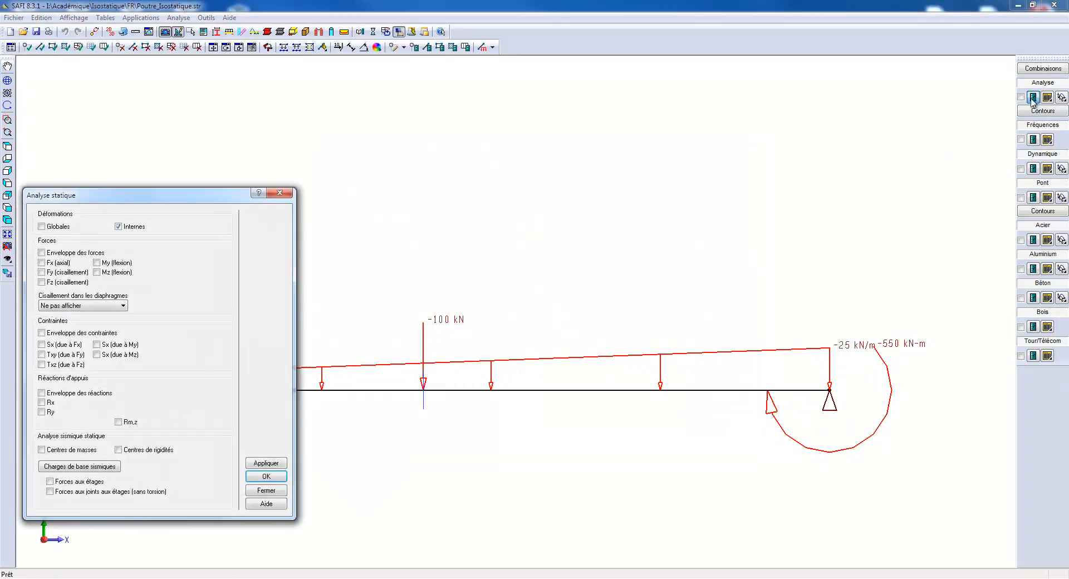
{"action": "left_click", "coordinate": [271, 465]}
{"action": "left_click_drag", "start_coordinate": [102, 202], "coordinate": [110, 40]}
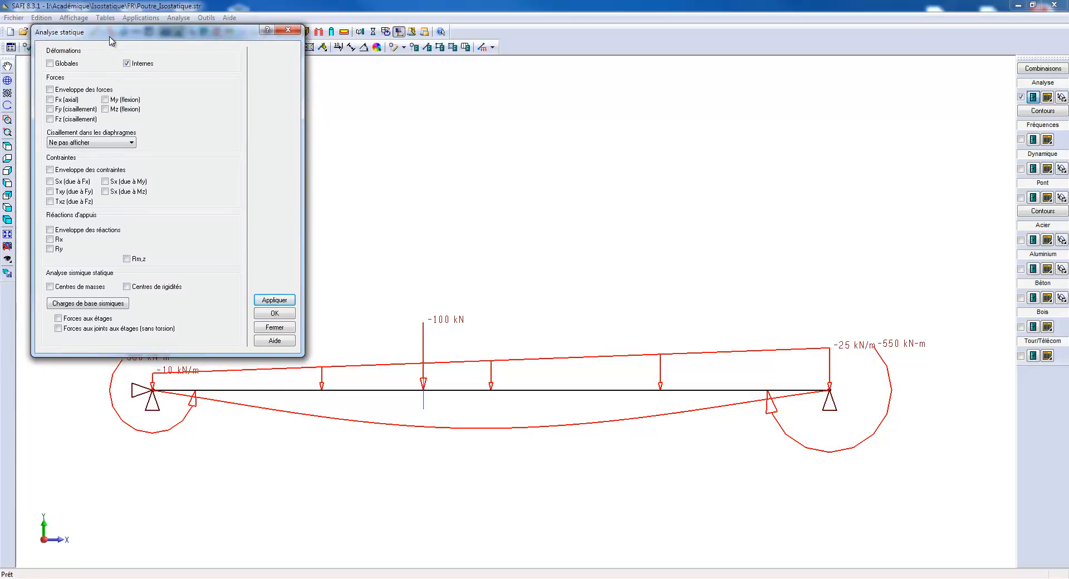
Replace the internal deformations with the axial force Fx diagram, followed by the shear force Fy diagram
{"action": "left_click", "coordinate": [127, 63]}
{"action": "left_click", "coordinate": [50, 100]}
{"action": "left_click", "coordinate": [267, 301]}
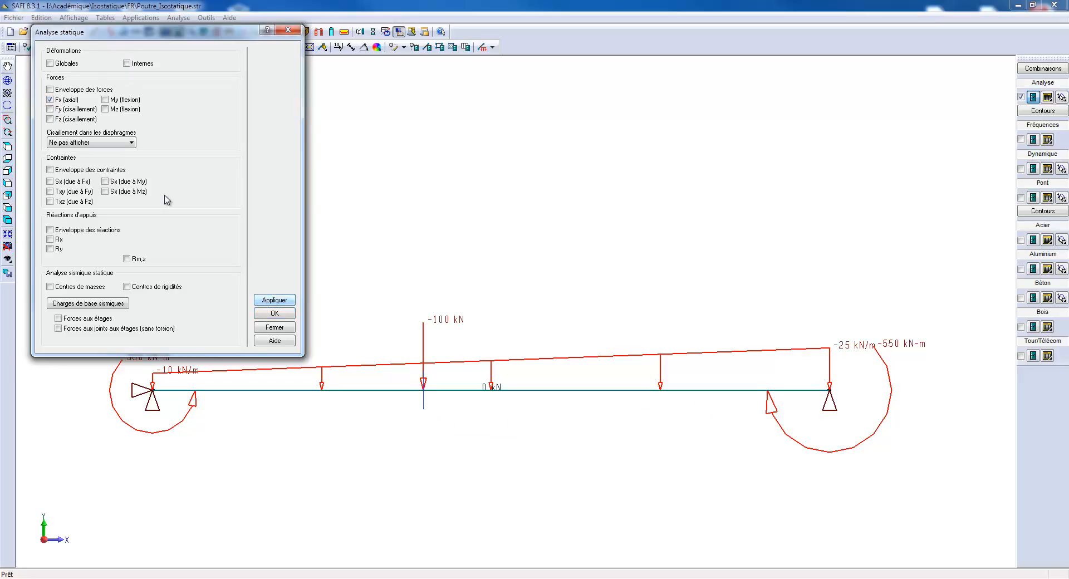
{"action": "left_click", "coordinate": [49, 109]}
{"action": "left_click", "coordinate": [268, 301]}
{"action": "left_click_drag", "start_coordinate": [238, 32], "coordinate": [260, 13]}
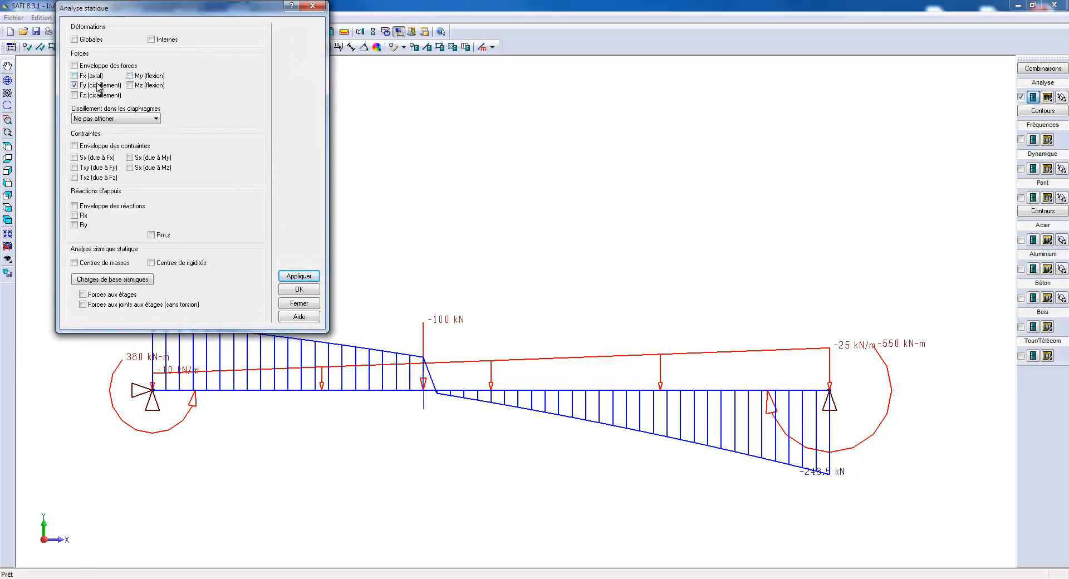
Show only the Mz bending moment diagram and fit it entirely in view
{"action": "left_click", "coordinate": [75, 85]}
{"action": "left_click", "coordinate": [129, 85]}
{"action": "left_click", "coordinate": [291, 277]}
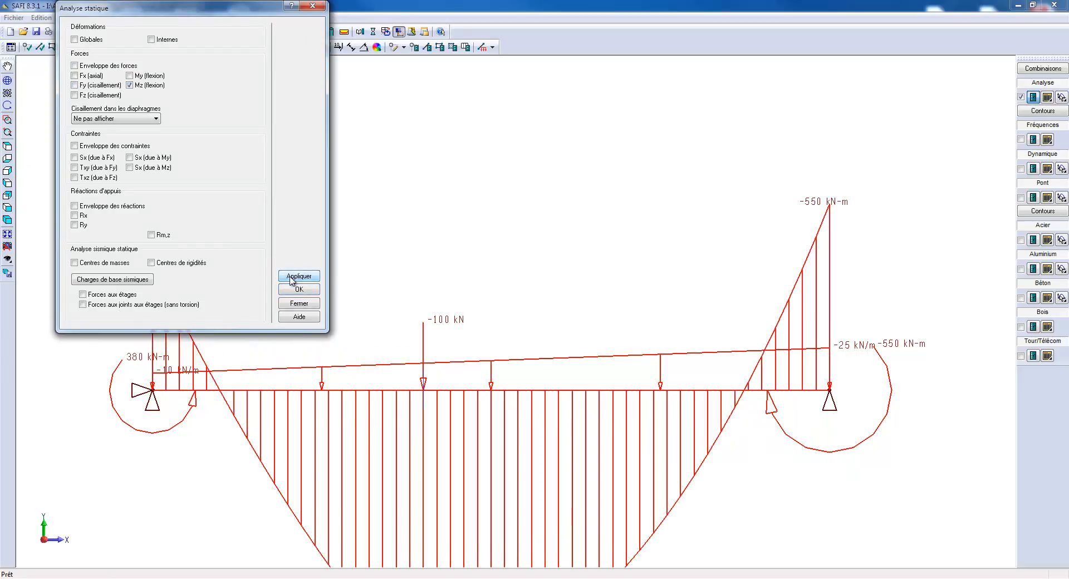
{"action": "left_click", "coordinate": [299, 288]}
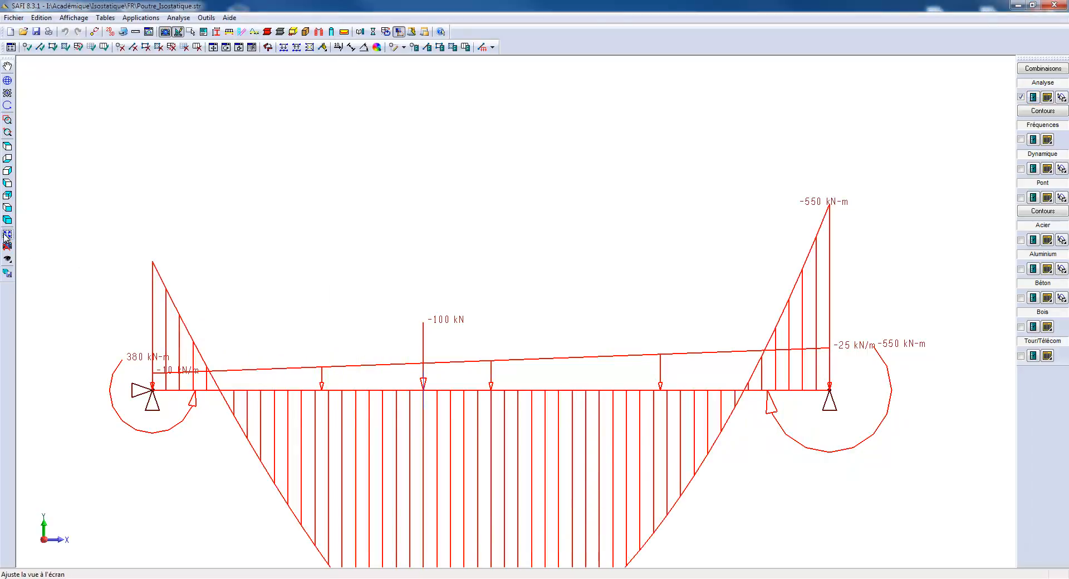
{"action": "left_click", "coordinate": [6, 236]}
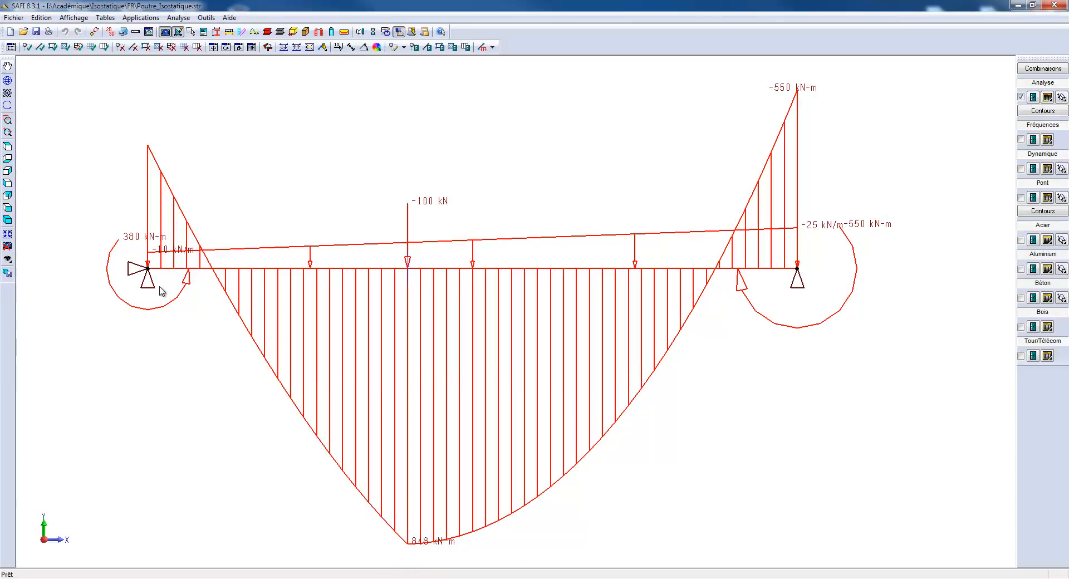
Set the display scale of the member bending results to 200 kN-m per 1 m
{"action": "left_click", "coordinate": [148, 31]}
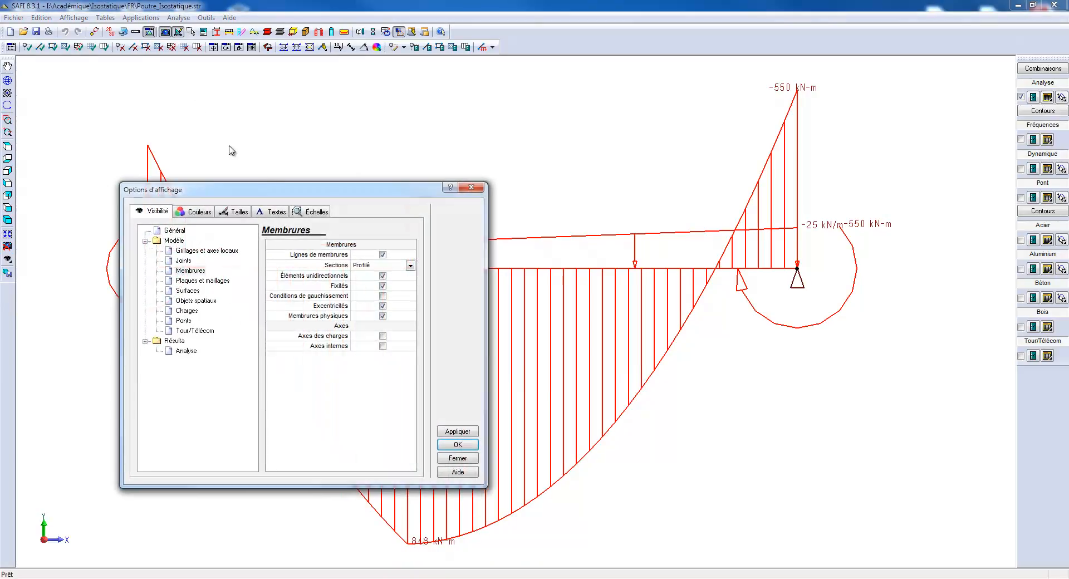
{"action": "left_click", "coordinate": [310, 212]}
{"action": "left_click", "coordinate": [186, 260]}
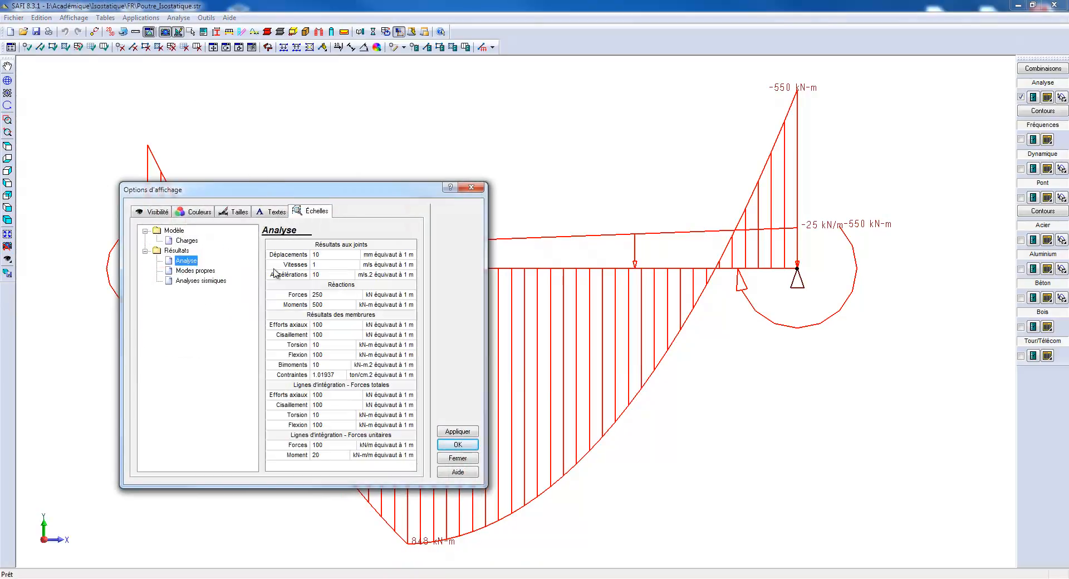
{"action": "double_click", "coordinate": [333, 355]}
{"action": "type", "text": "200"}
{"action": "left_click", "coordinate": [453, 433]}
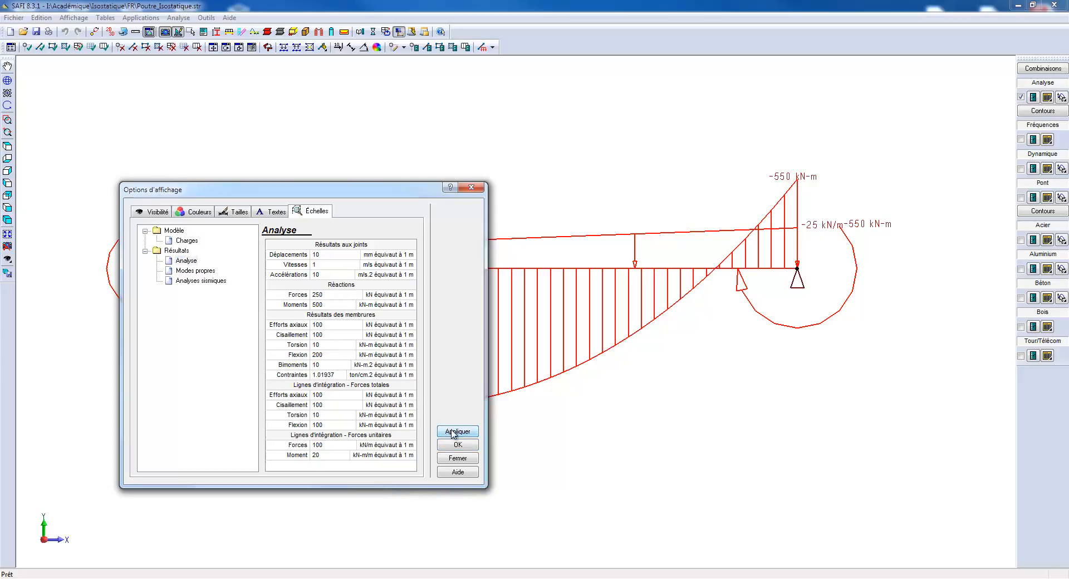
{"action": "left_click", "coordinate": [457, 443]}
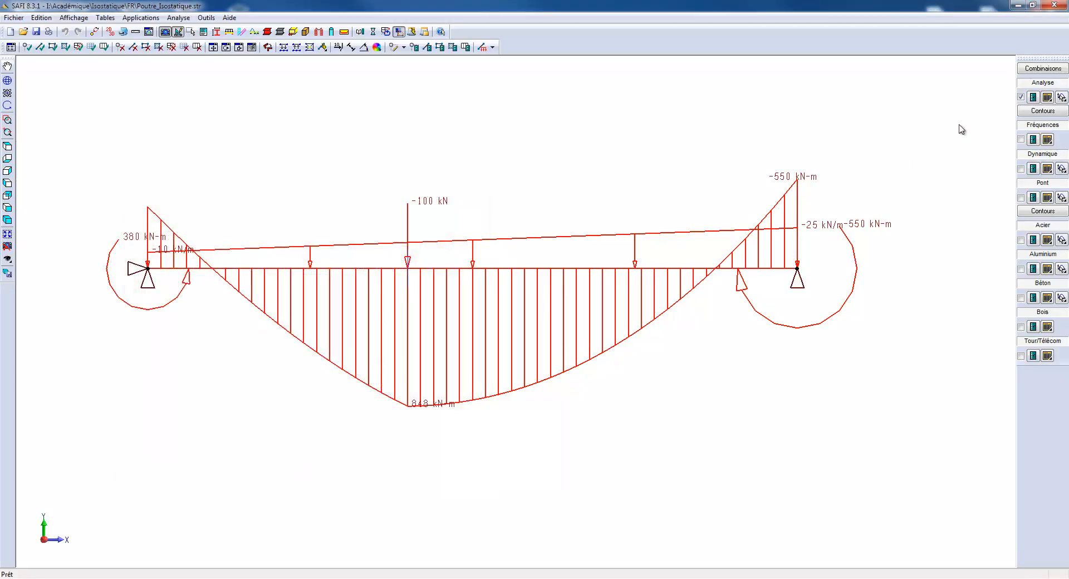
Hide the analysis diagrams and open the internal forces table and graph for the beam member
{"action": "left_click", "coordinate": [1022, 97]}
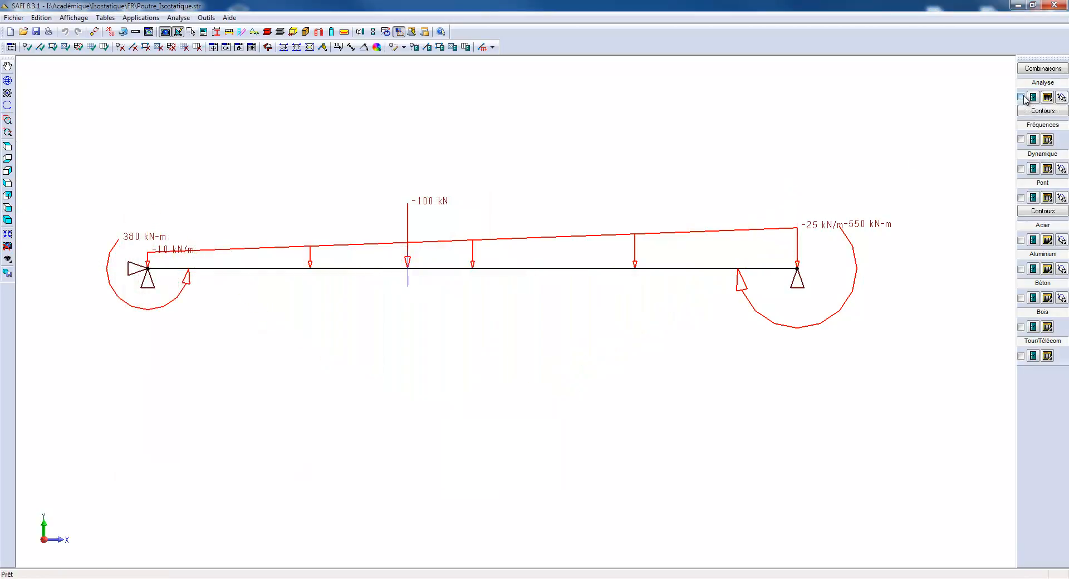
{"action": "left_click", "coordinate": [1061, 97]}
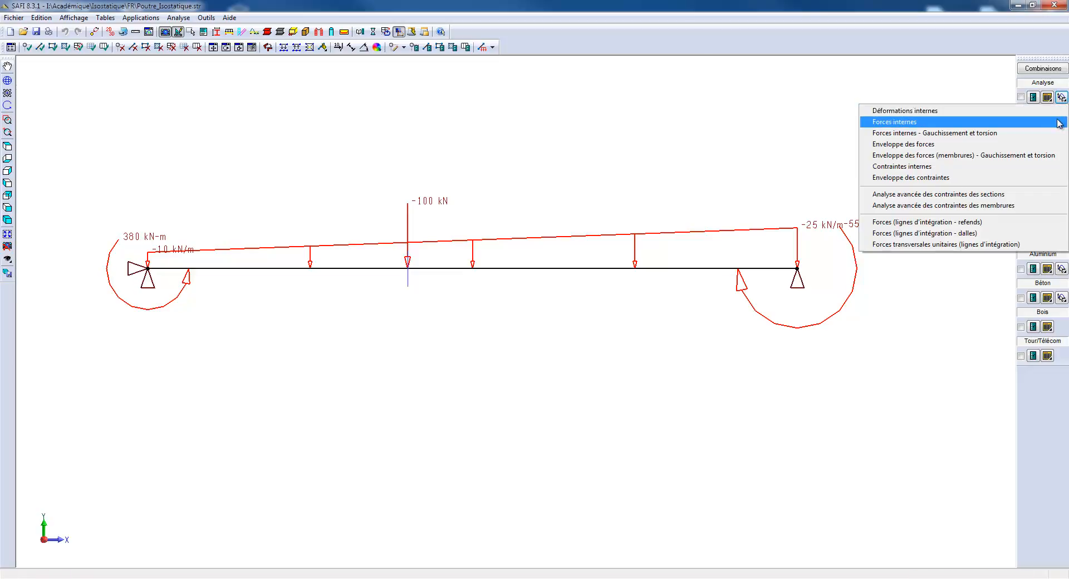
{"action": "left_click", "coordinate": [1061, 122]}
{"action": "left_click", "coordinate": [544, 269]}
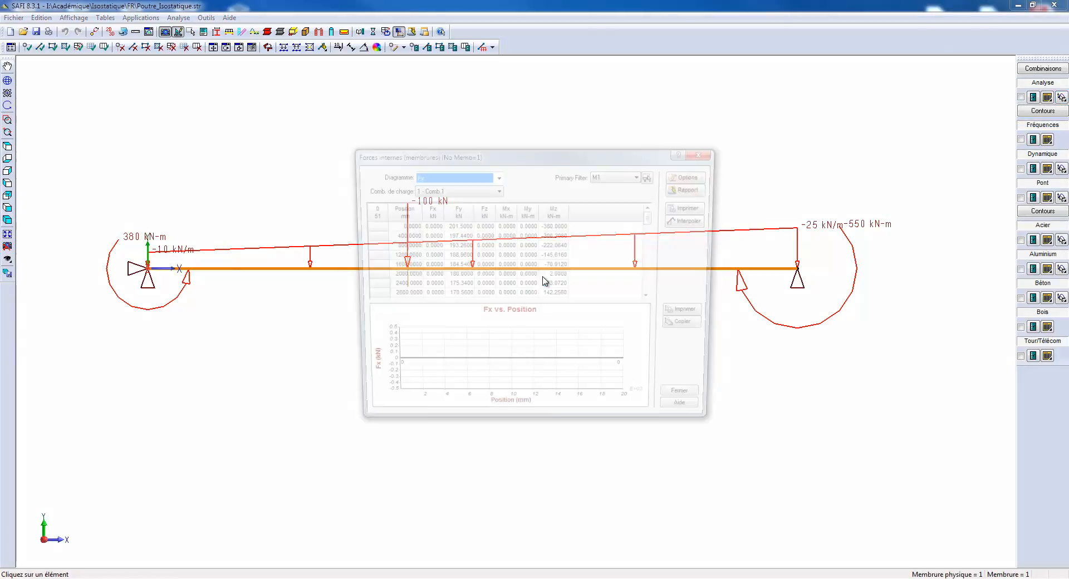
{"action": "left_click_drag", "start_coordinate": [540, 156], "coordinate": [714, 185]}
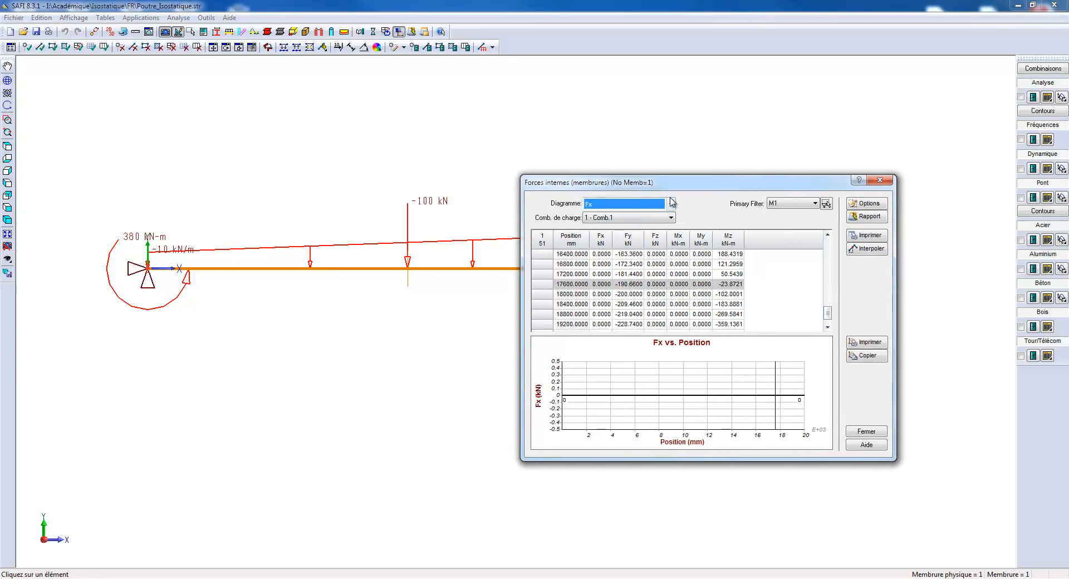
Plot the beam's Fy shear diagram against position, followed by its Mz moment diagram
{"action": "left_click", "coordinate": [671, 204]}
{"action": "left_click", "coordinate": [661, 225]}
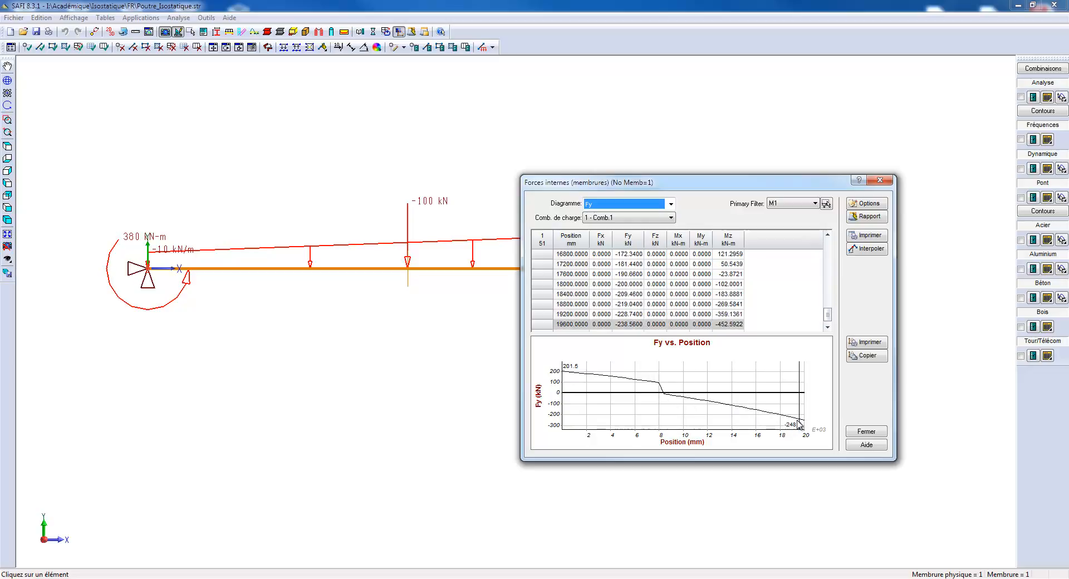
{"action": "left_click", "coordinate": [671, 204]}
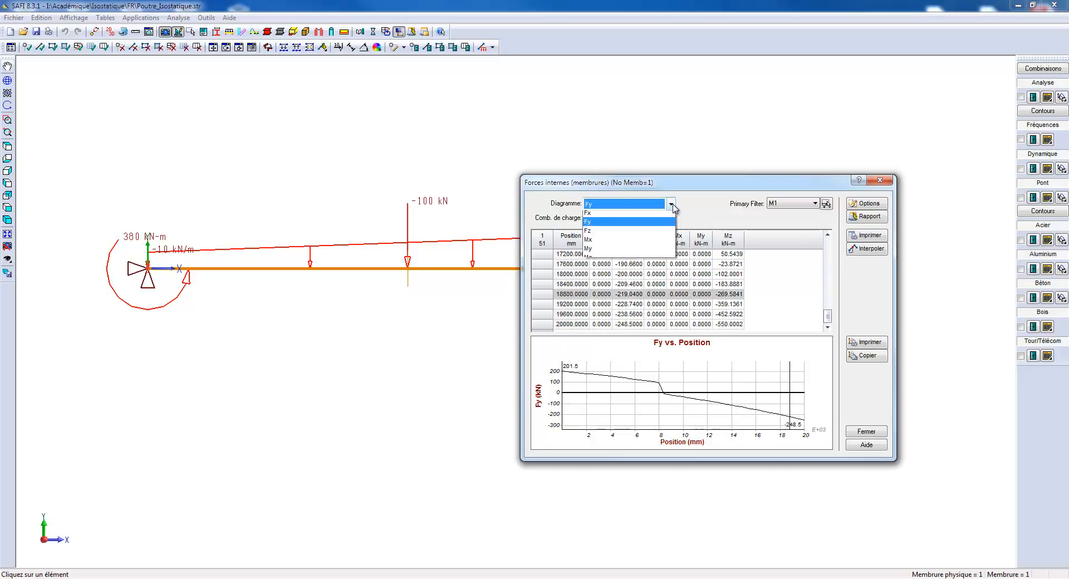
{"action": "left_click", "coordinate": [640, 269]}
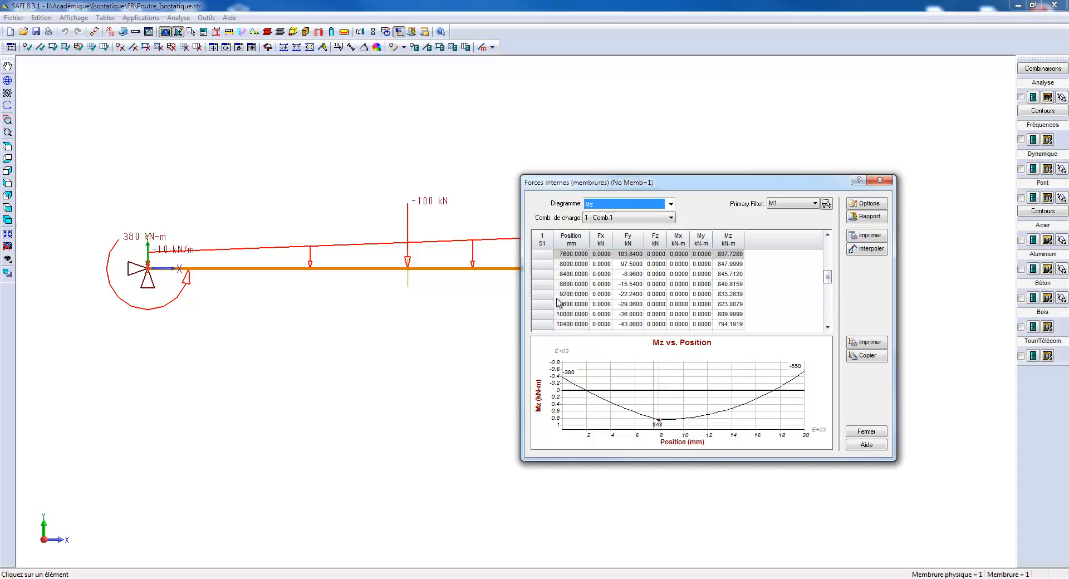
Examine the internal forces at the 10000 mm position in the table and close the member results
{"action": "left_click", "coordinate": [540, 316]}
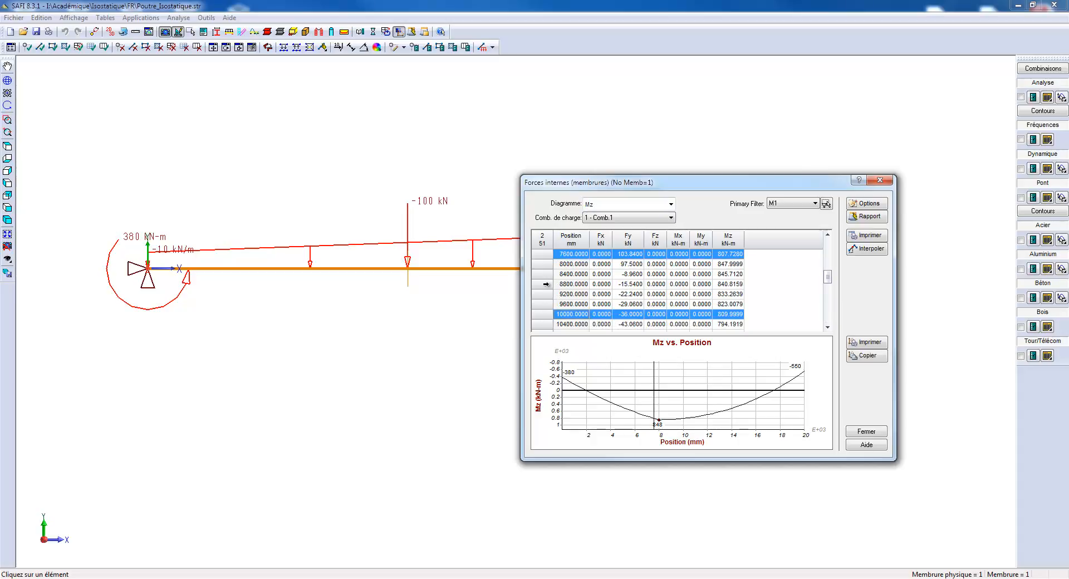
{"action": "left_click", "coordinate": [548, 255], "text": "ctrl"}
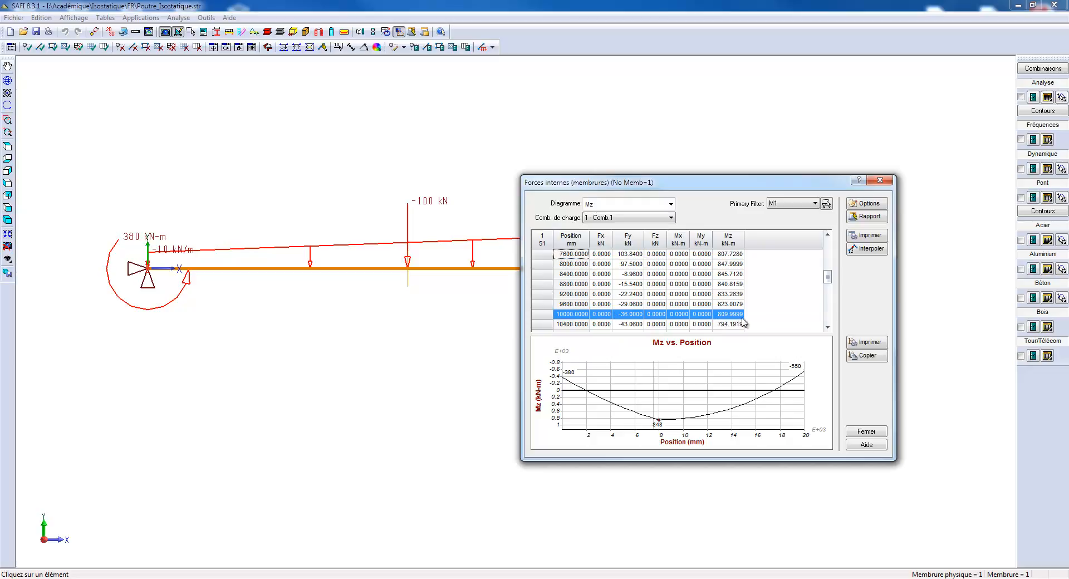
{"action": "key", "text": "ctrl+End"}
{"action": "left_click", "coordinate": [861, 432]}
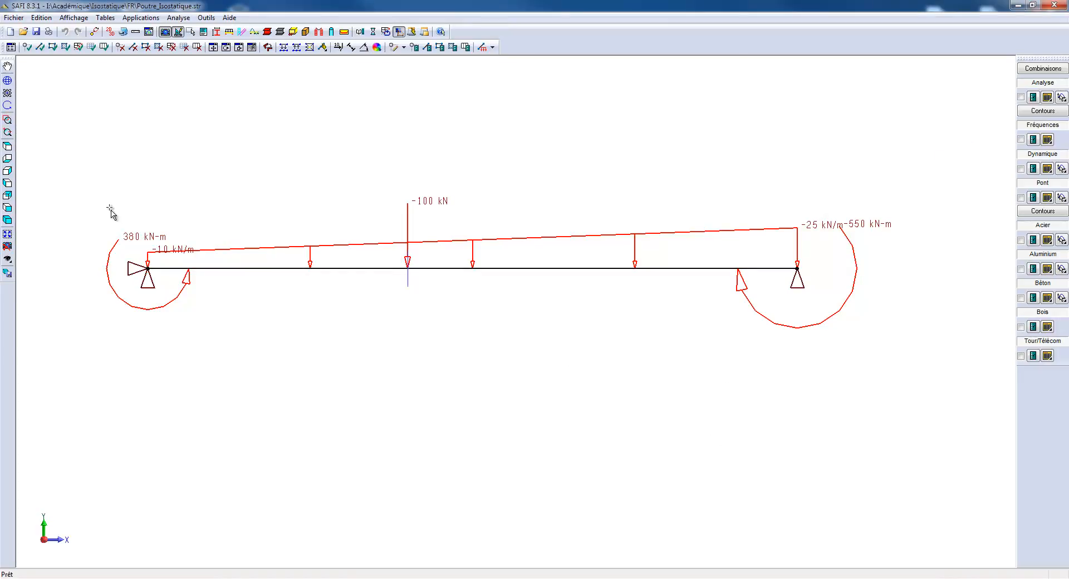
Select the whole beam with its joints and open the support reactions for the selected elements and all combinations
{"action": "left_click_drag", "start_coordinate": [110, 211], "coordinate": [858, 314]}
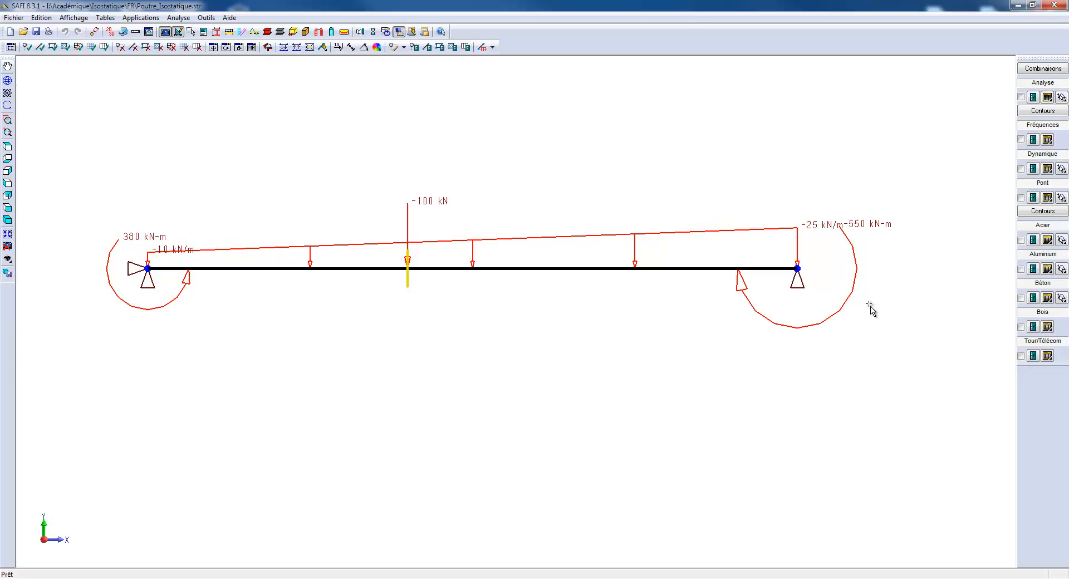
{"action": "left_click", "coordinate": [1046, 97]}
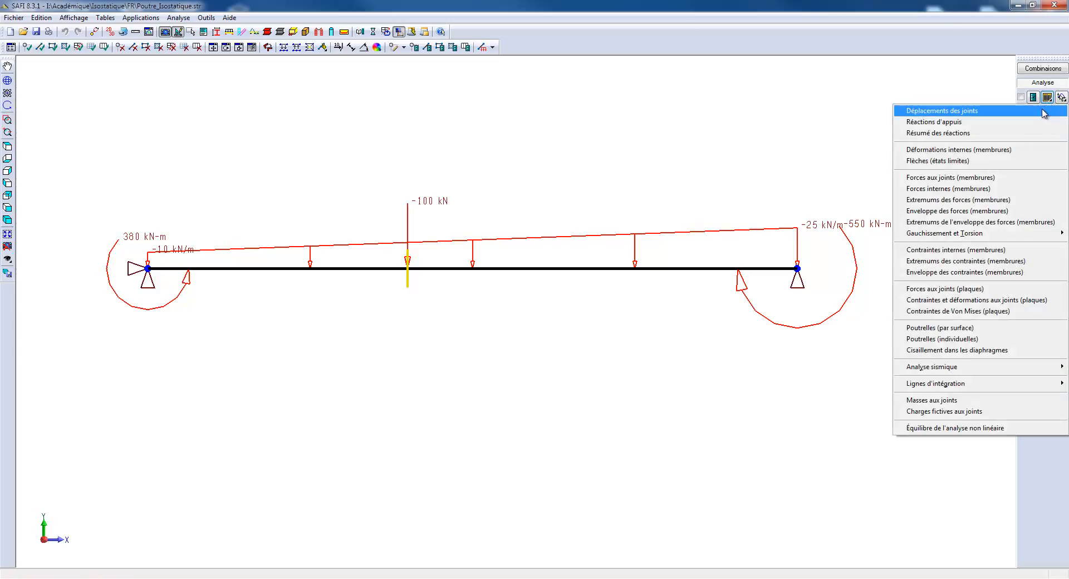
{"action": "left_click", "coordinate": [1040, 122]}
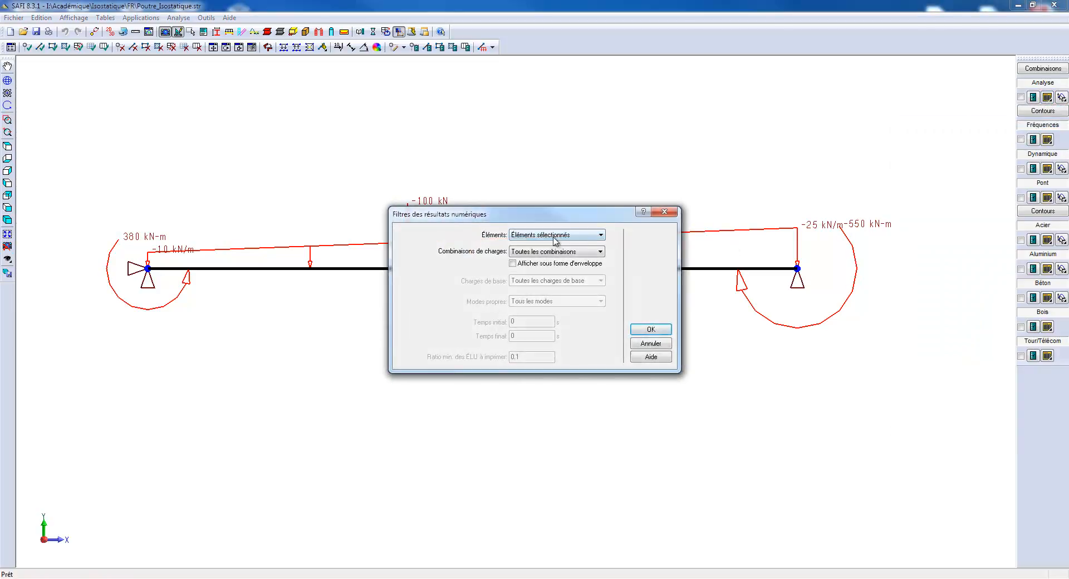
{"action": "left_click", "coordinate": [650, 330]}
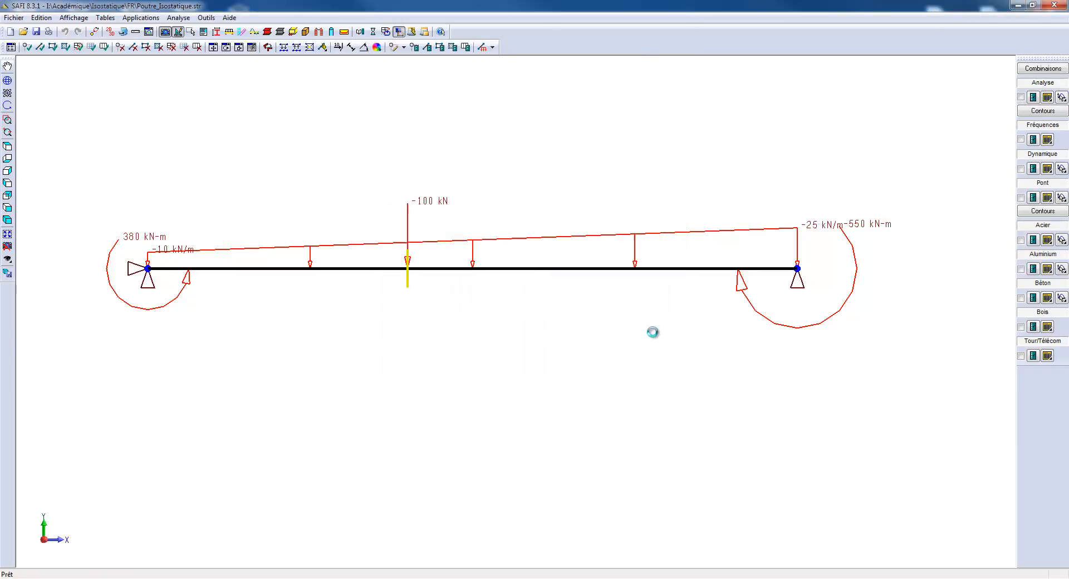
Examine the support reactions at joints 1 and 2 for Comb.1 and close the reactions table
{"action": "left_click_drag", "start_coordinate": [595, 201], "coordinate": [446, 327]}
{"action": "left_click", "coordinate": [188, 381]}
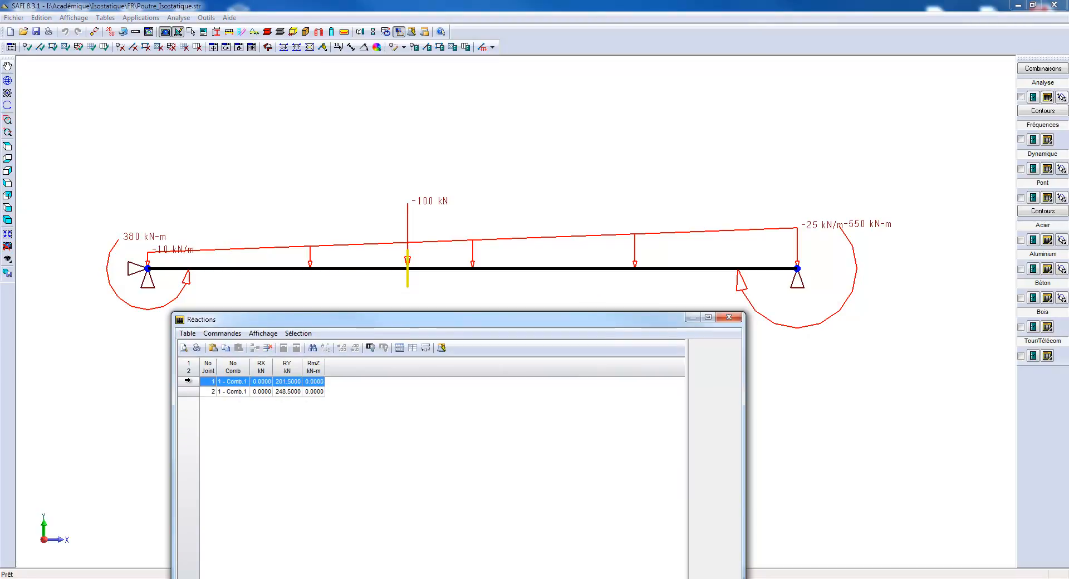
{"action": "left_click", "coordinate": [186, 392], "text": "shift"}
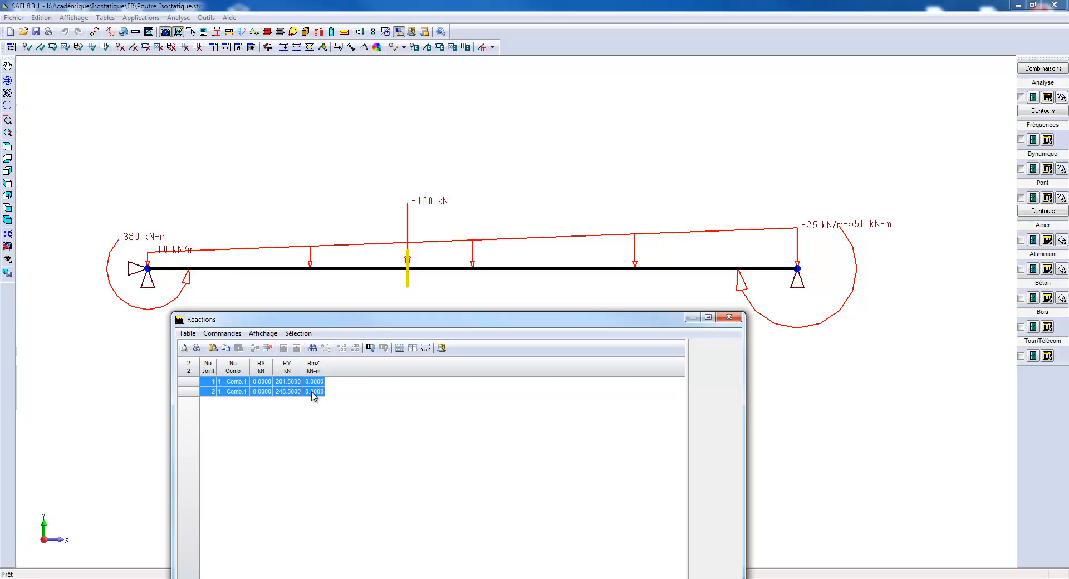
{"action": "left_click", "coordinate": [729, 316]}
Turn on the display of joint numbers in the model's text options
{"action": "left_click", "coordinate": [149, 31]}
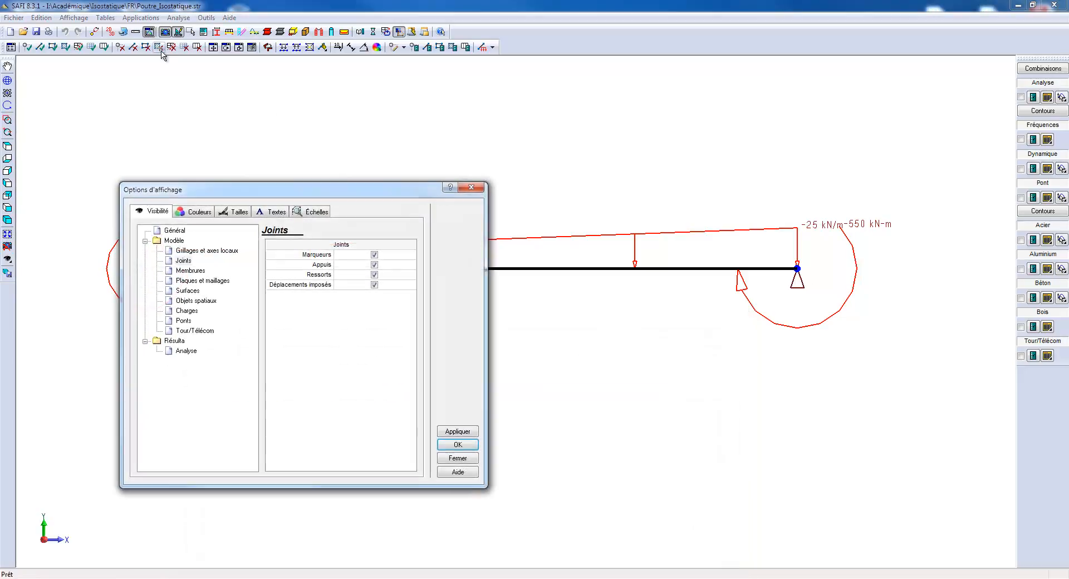
{"action": "left_click", "coordinate": [272, 211]}
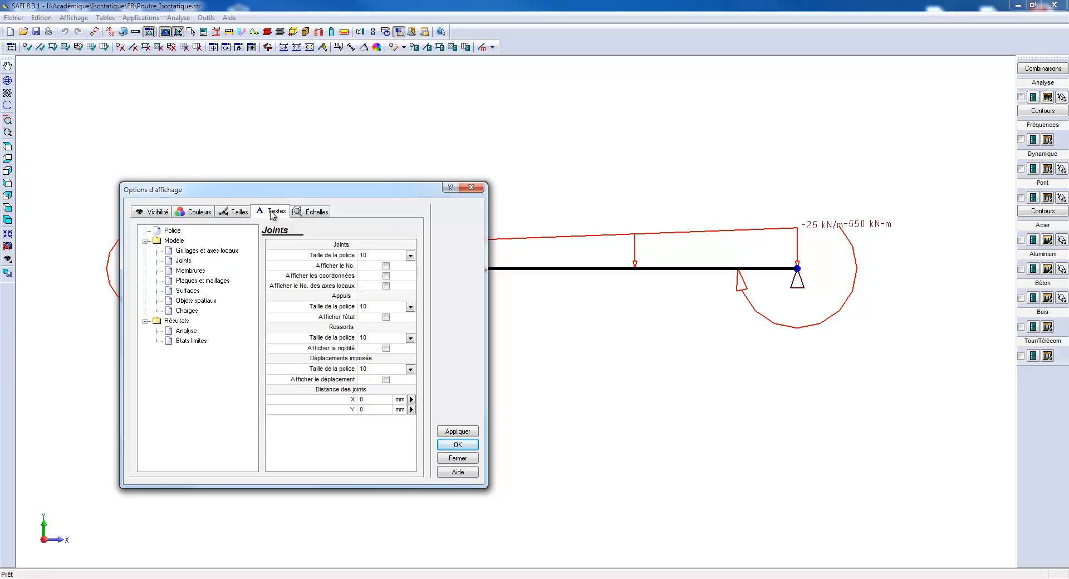
{"action": "left_click", "coordinate": [386, 265]}
{"action": "left_click", "coordinate": [466, 432]}
{"action": "left_click", "coordinate": [463, 445]}
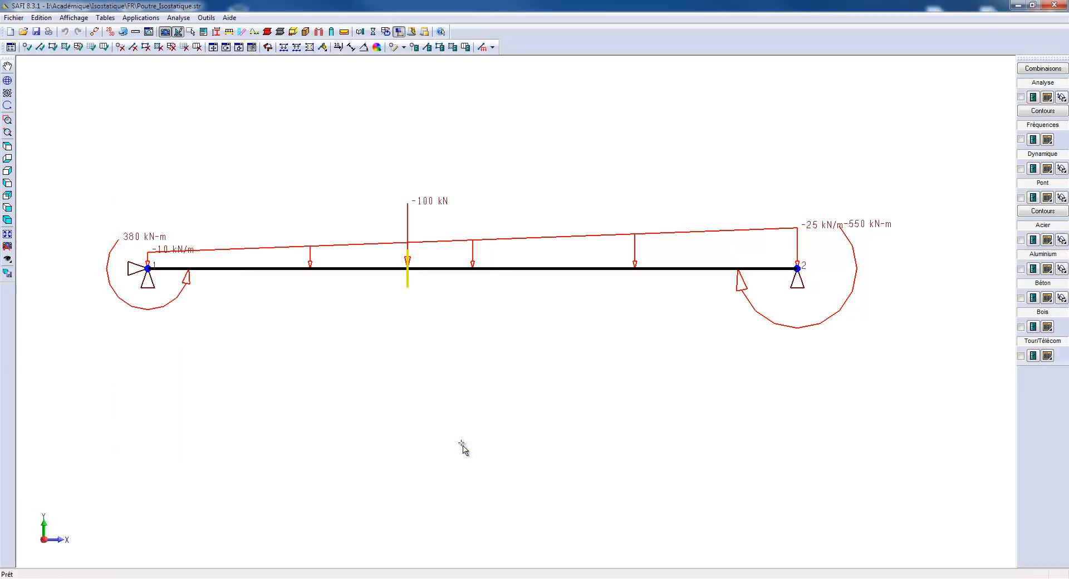